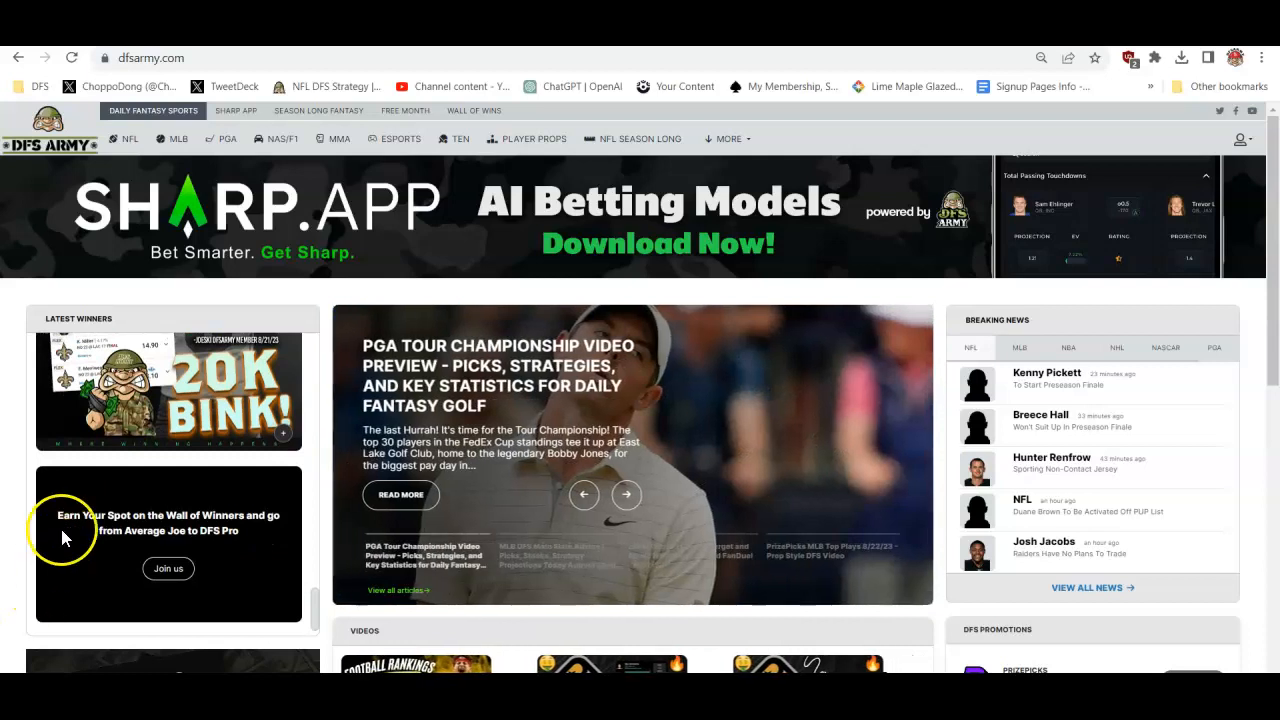
- Open the PGA Domination Station Optimizer and load the FanDuel golf classic slate for the Tour Championship, 2023-08-24 to 2023-08-27
{"action": "left_click", "coordinate": [228, 145]}
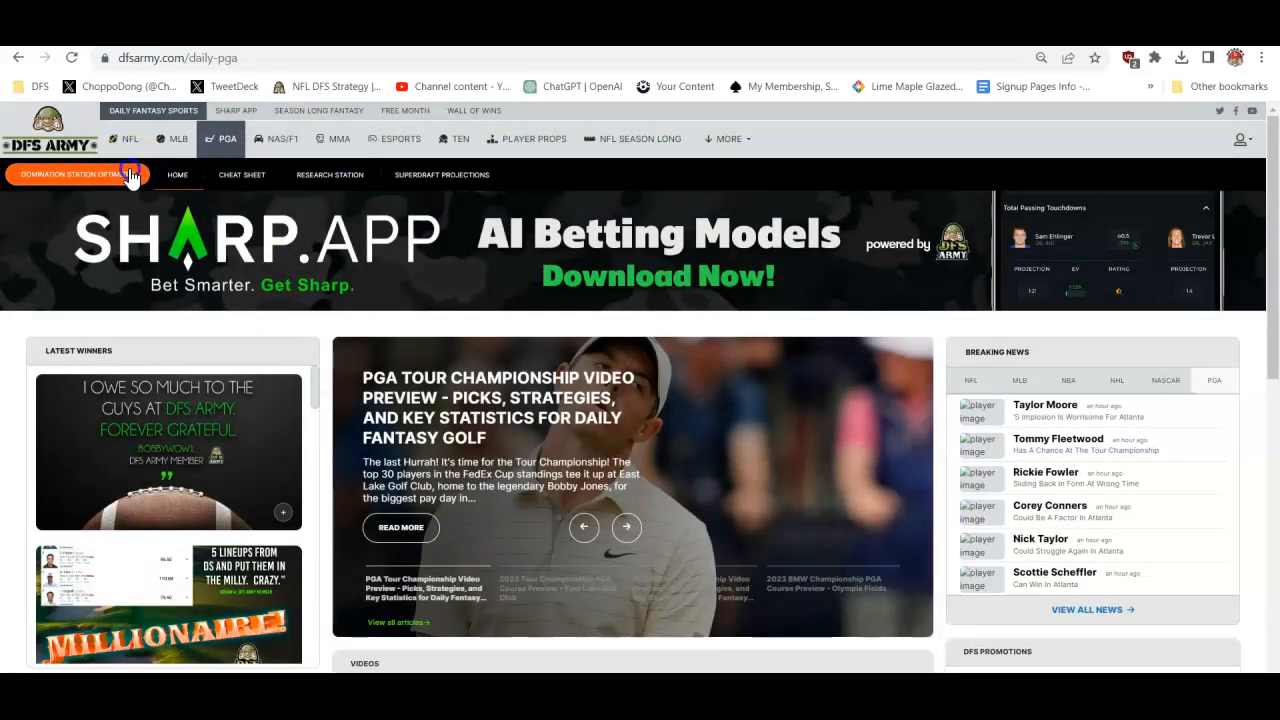
{"action": "left_click", "coordinate": [128, 175]}
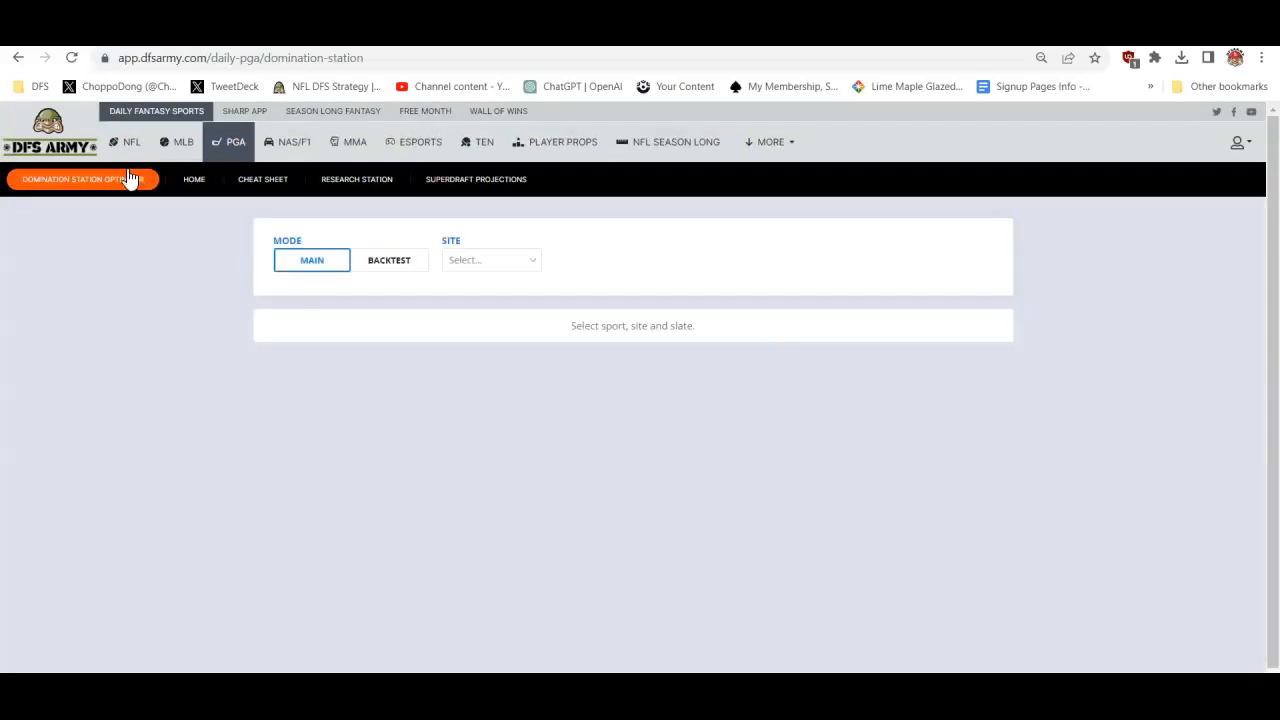
{"action": "left_click", "coordinate": [459, 260]}
{"action": "left_click", "coordinate": [480, 318]}
{"action": "left_click", "coordinate": [611, 262]}
{"action": "left_click", "coordinate": [606, 290]}
{"action": "left_click", "coordinate": [798, 262]}
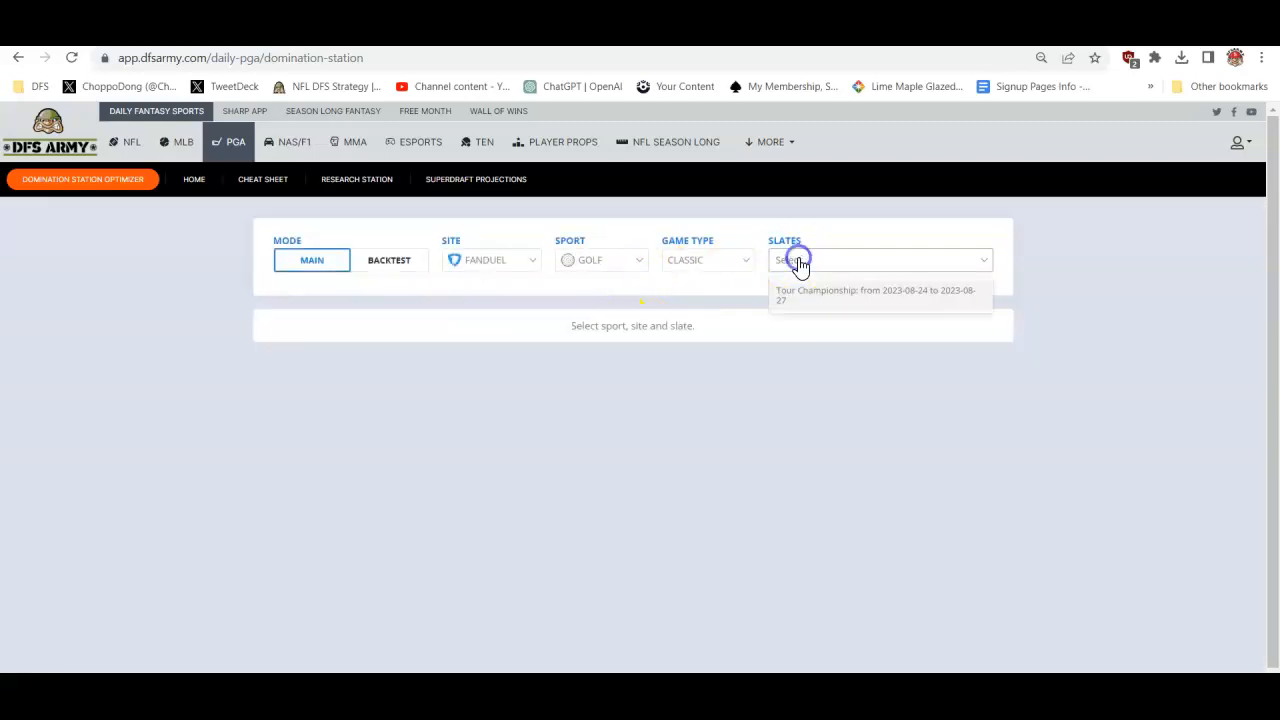
{"action": "left_click", "coordinate": [800, 293]}
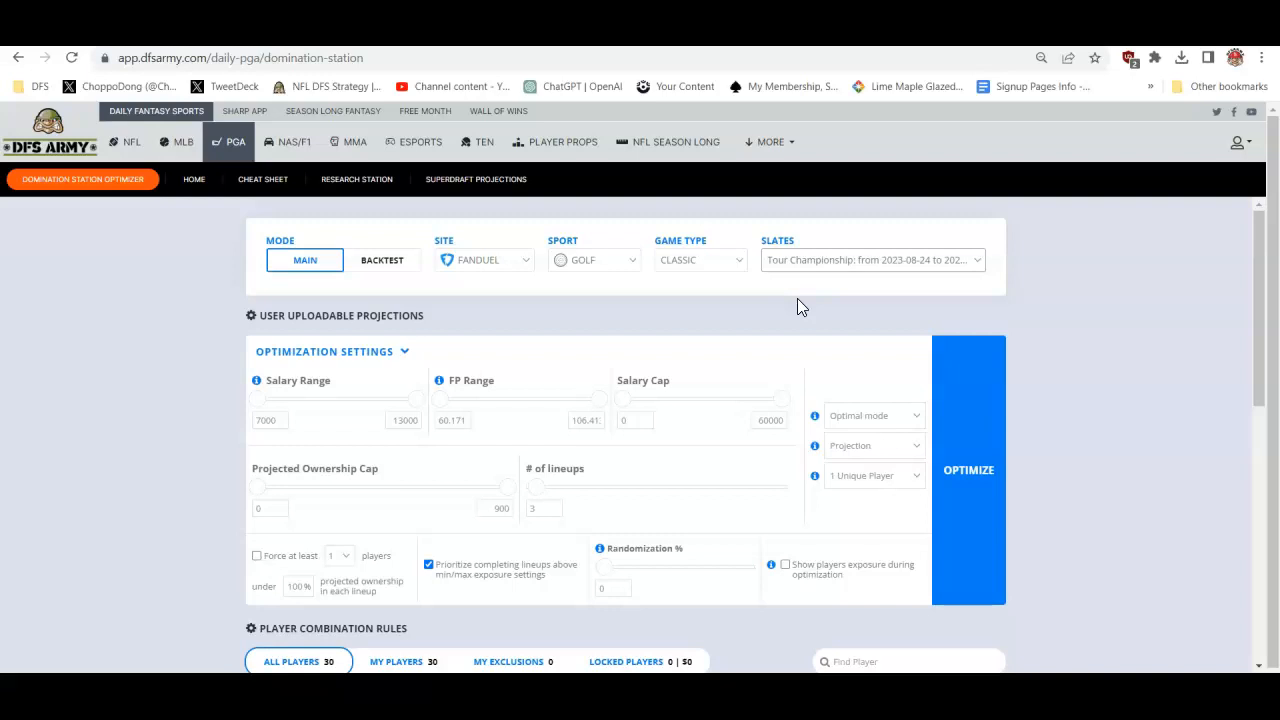
- Compare the players by sorting the player table by Fpts/$ and then by Salary again
{"action": "scroll", "coordinate": [1127, 431], "scroll_direction": "down", "scroll_amount": 5}
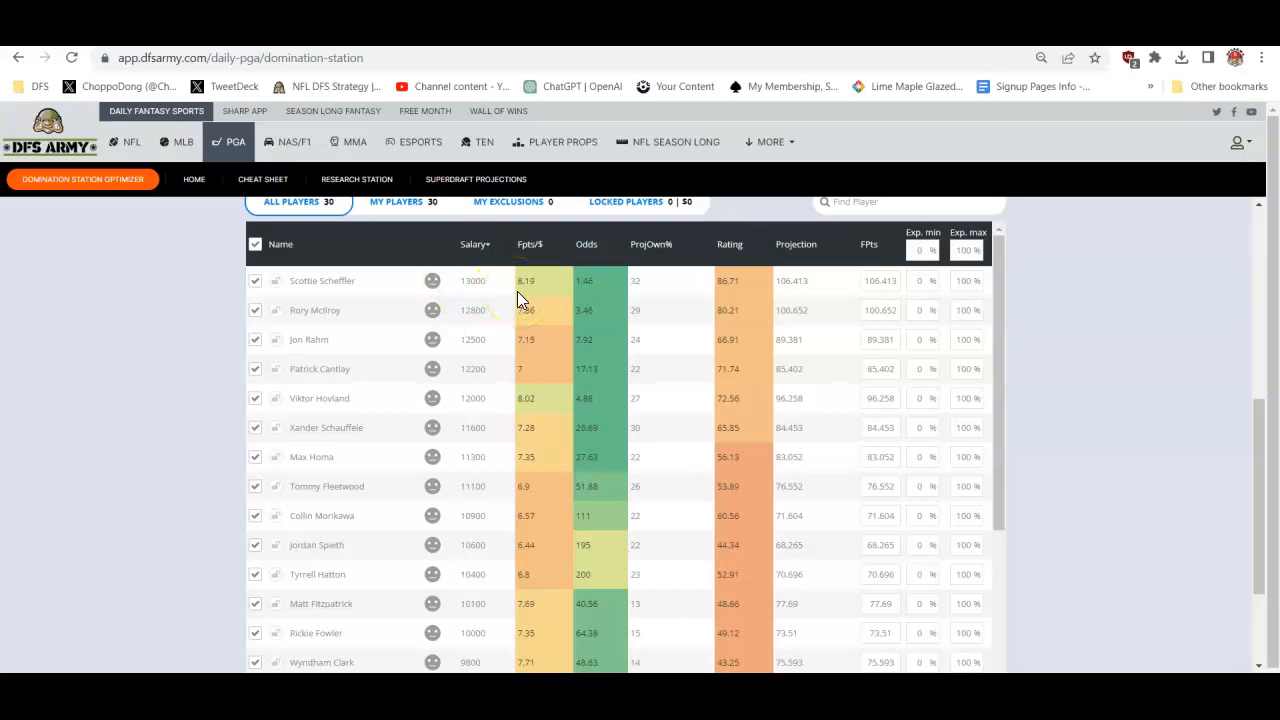
{"action": "left_click", "coordinate": [533, 250]}
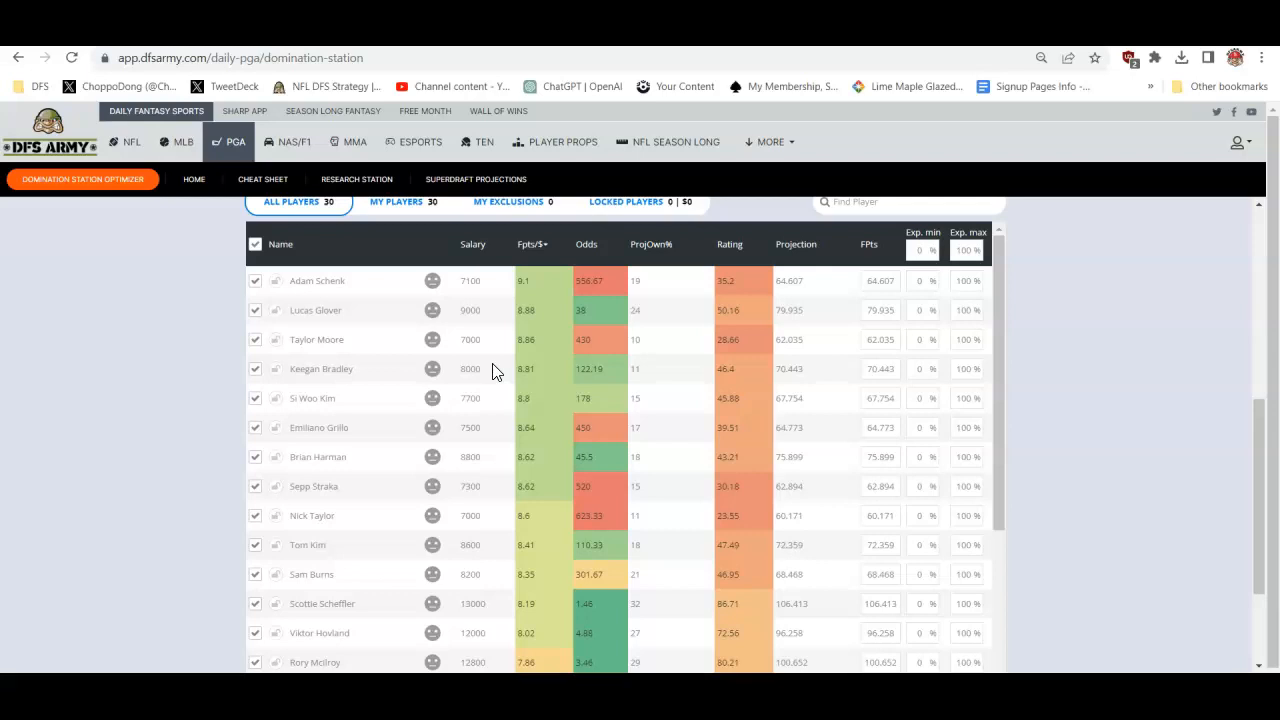
{"action": "left_click", "coordinate": [473, 250]}
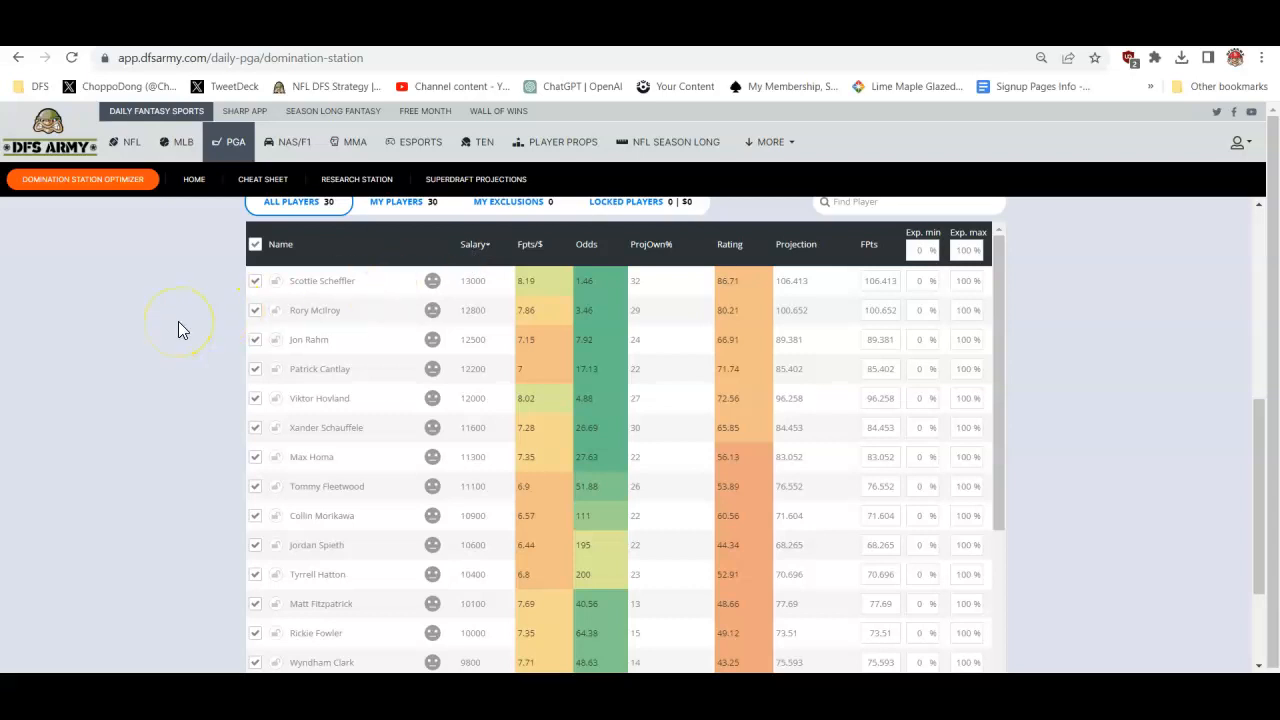
- Set the number of lineups to 50 and run the optimization to generate them
{"action": "scroll", "coordinate": [180, 330], "scroll_direction": "up", "scroll_amount": 4}
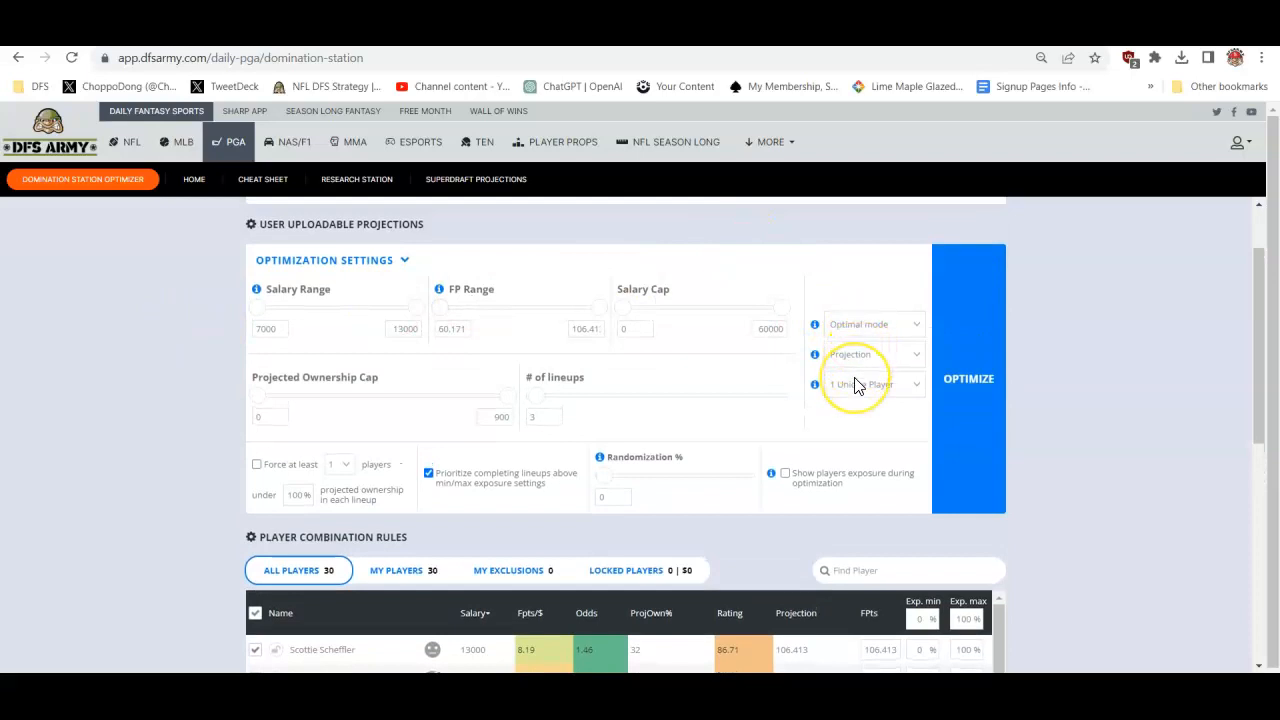
{"action": "double_click", "coordinate": [553, 417]}
{"action": "type", "text": "50"}
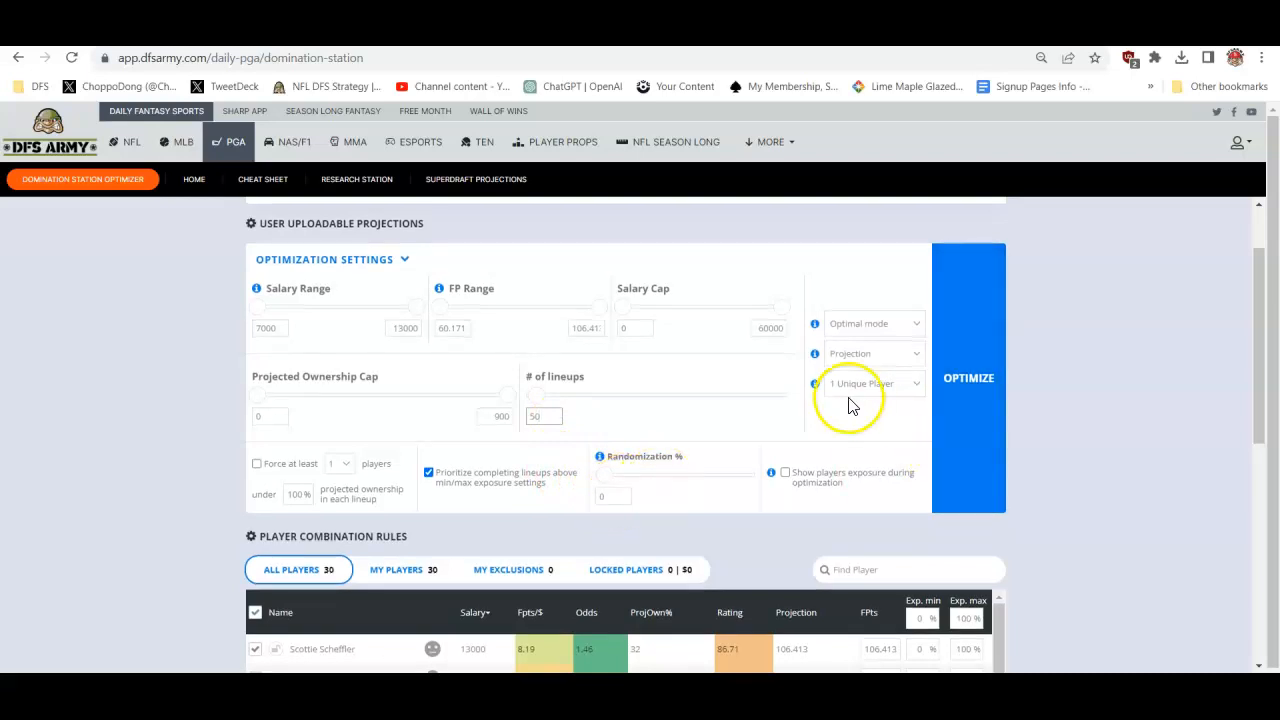
{"action": "left_click", "coordinate": [765, 427]}
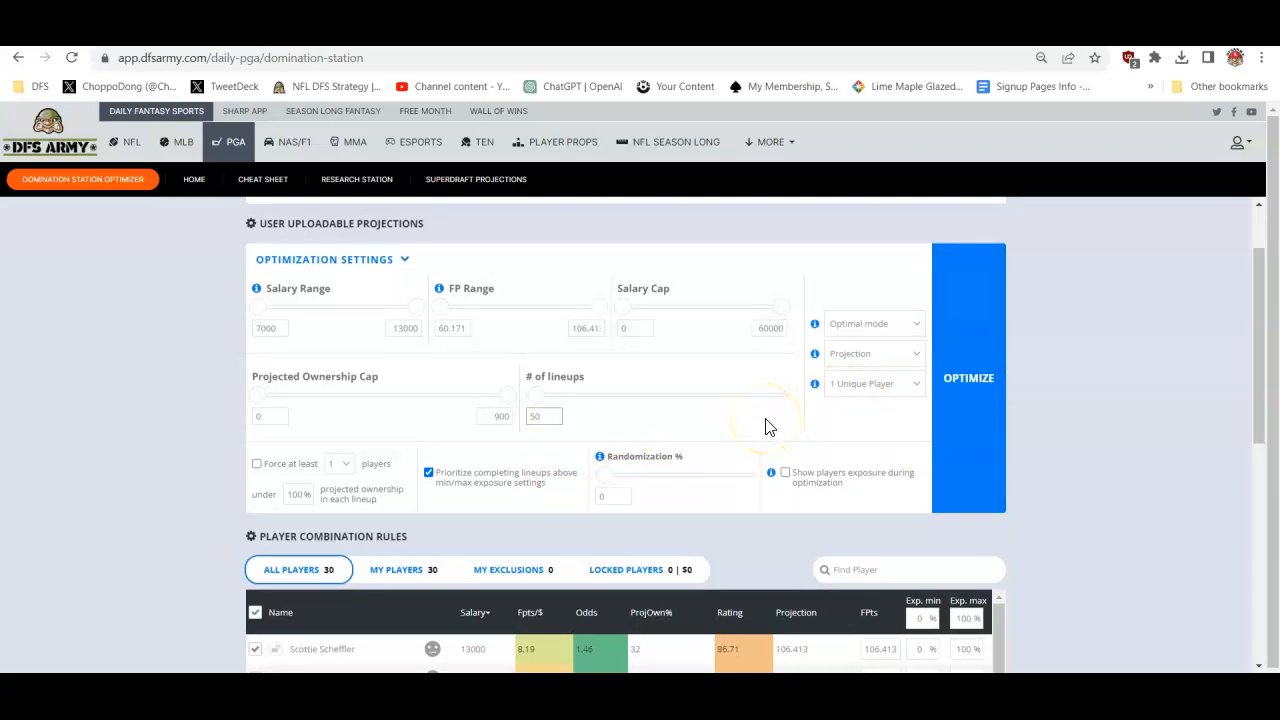
{"action": "left_click", "coordinate": [970, 373]}
{"action": "left_click", "coordinate": [1071, 419]}
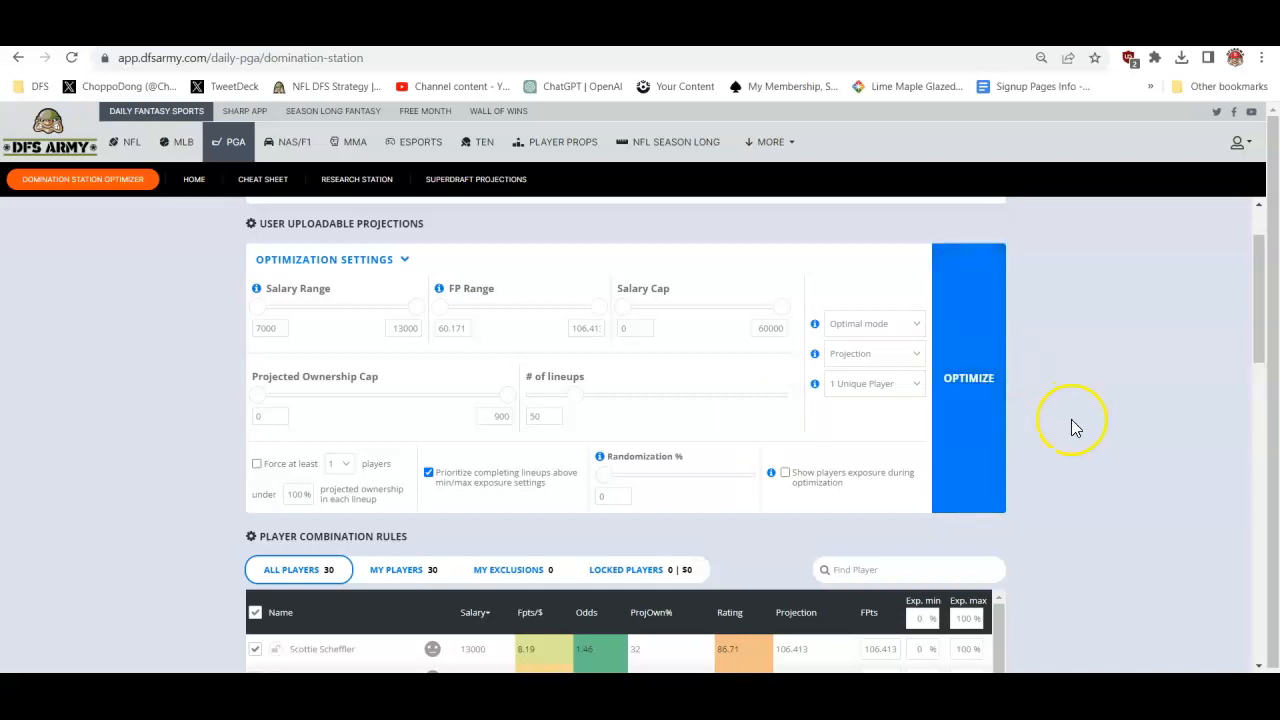
{"action": "scroll", "coordinate": [1071, 419], "scroll_direction": "down", "scroll_amount": 10}
{"action": "left_click", "coordinate": [688, 455]}
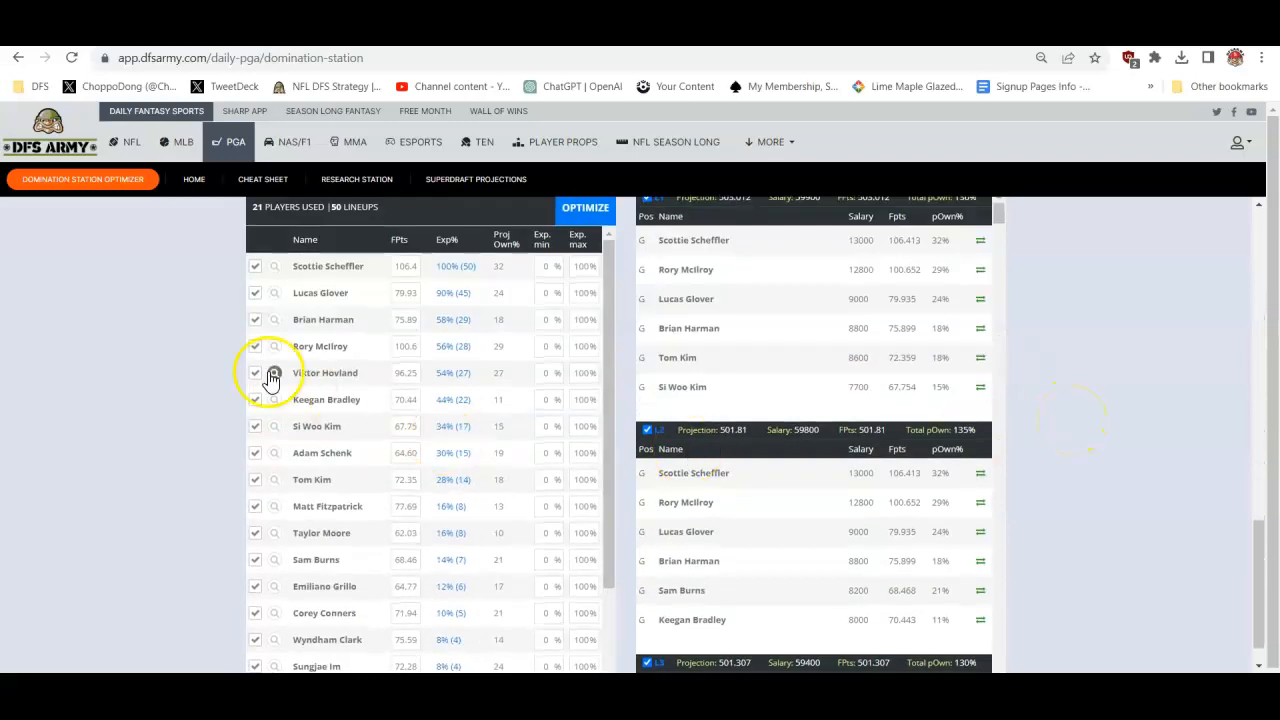
- Examine the rating options for Collin Morikawa in the player table and the player exposures of the generated lineups
{"action": "scroll", "coordinate": [266, 371], "scroll_direction": "up", "scroll_amount": 1}
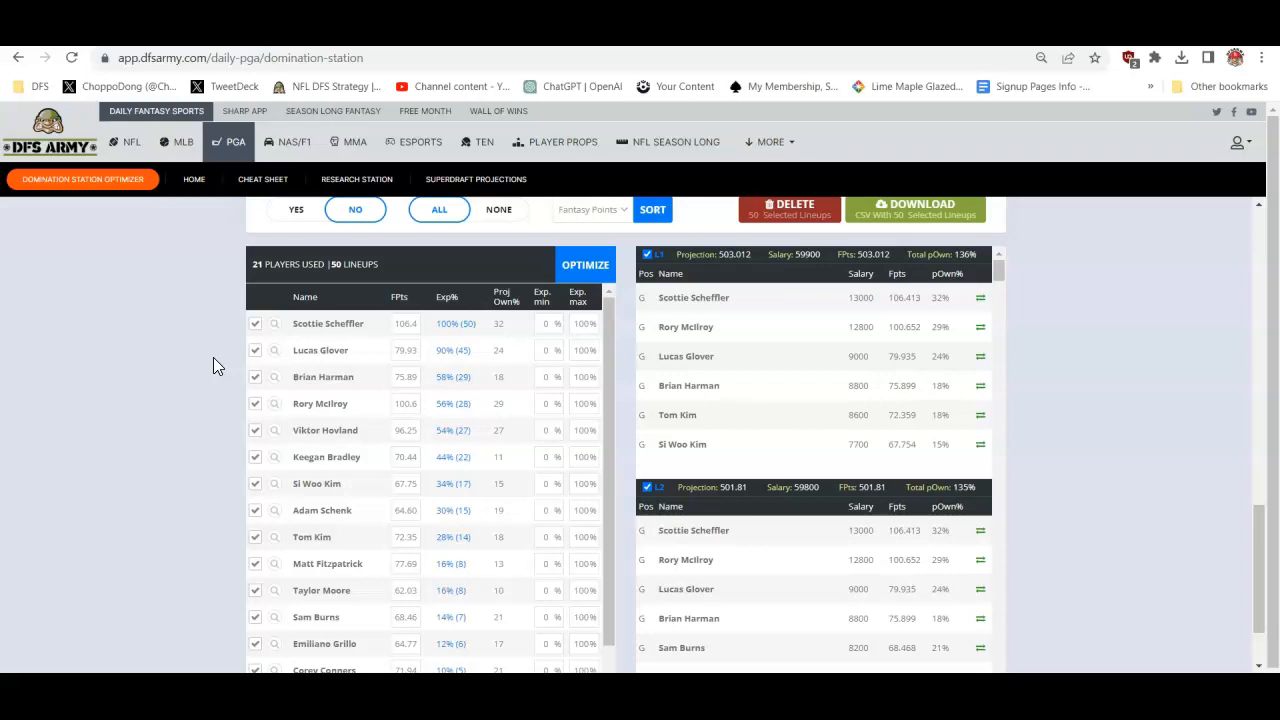
{"action": "scroll", "coordinate": [213, 357], "scroll_direction": "up", "scroll_amount": 4}
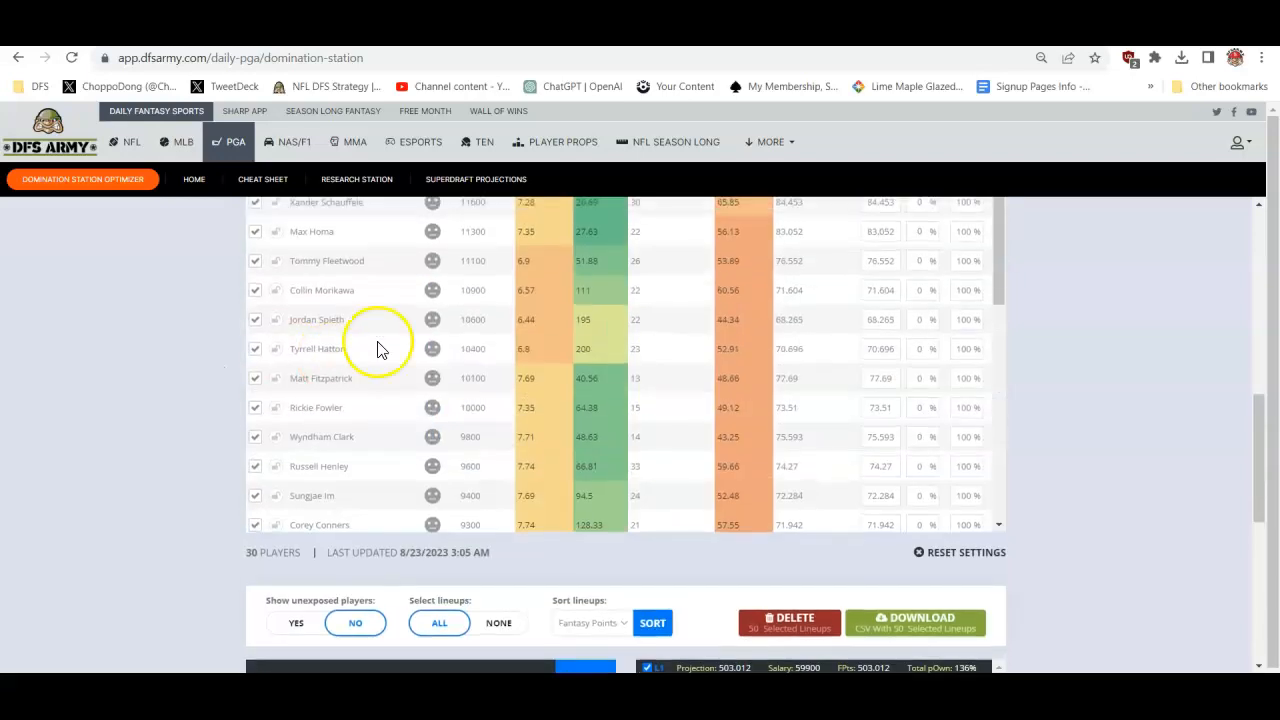
{"action": "left_click", "coordinate": [432, 292]}
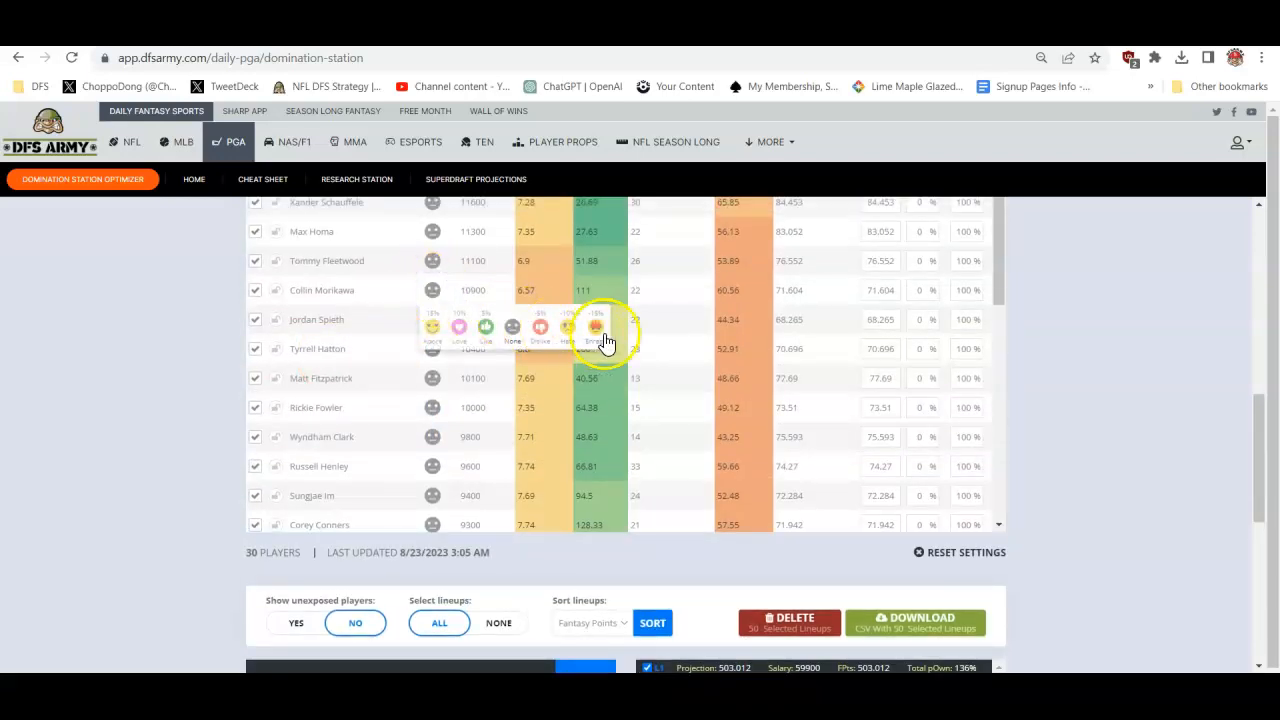
{"action": "left_click", "coordinate": [432, 290]}
{"action": "scroll", "coordinate": [130, 417], "scroll_direction": "down", "scroll_amount": 4}
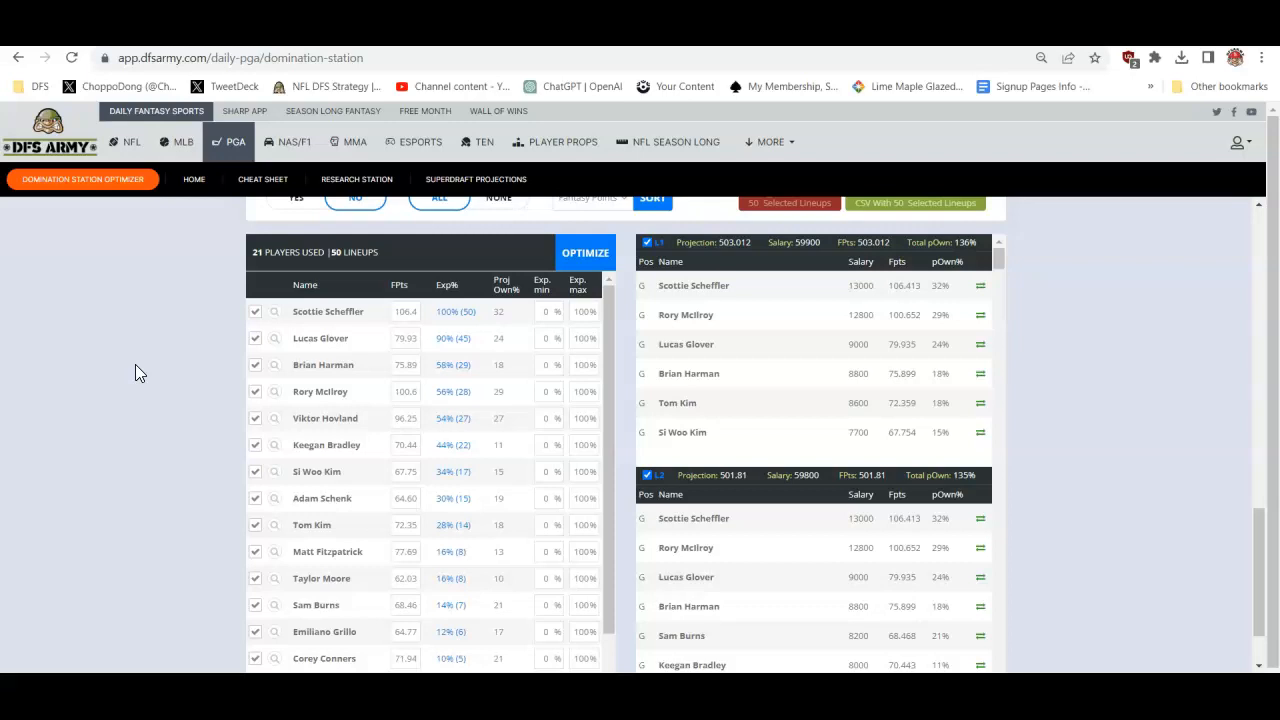
- Switch the optimization settings to Tournament mode with 4 Unique Players
{"action": "scroll", "coordinate": [135, 364], "scroll_direction": "up", "scroll_amount": 5}
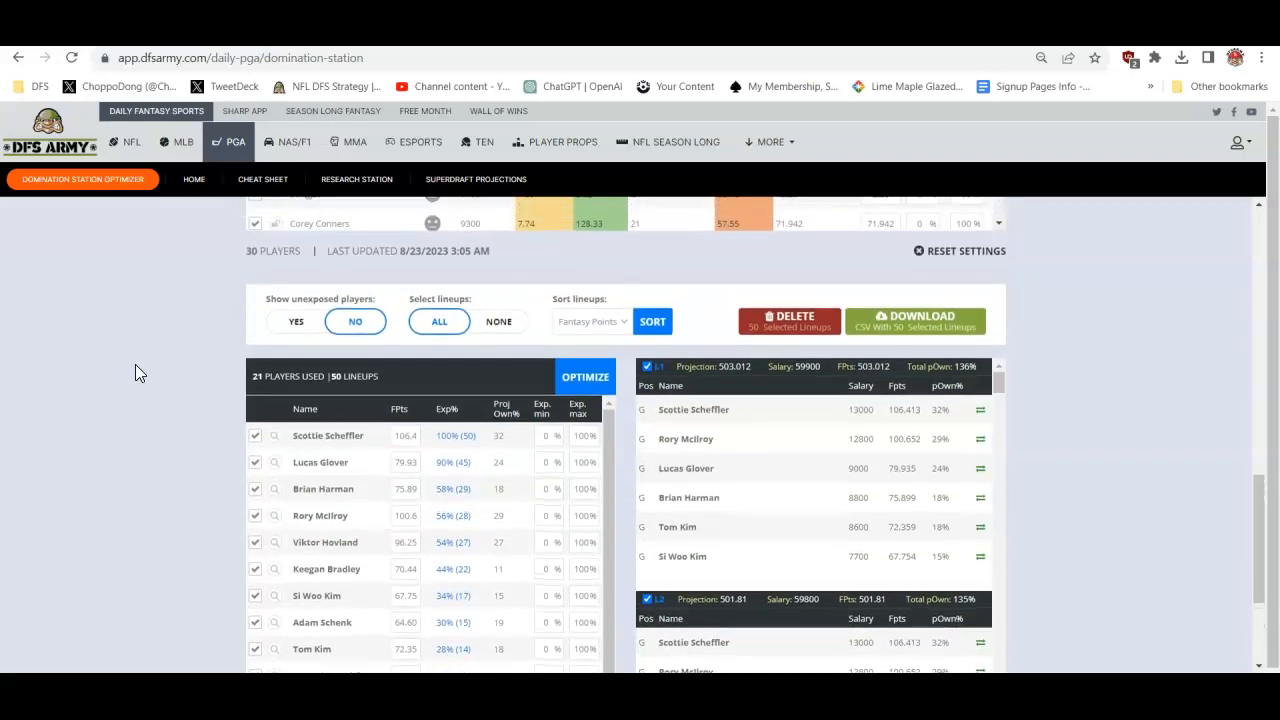
{"action": "scroll", "coordinate": [135, 364], "scroll_direction": "up", "scroll_amount": 3}
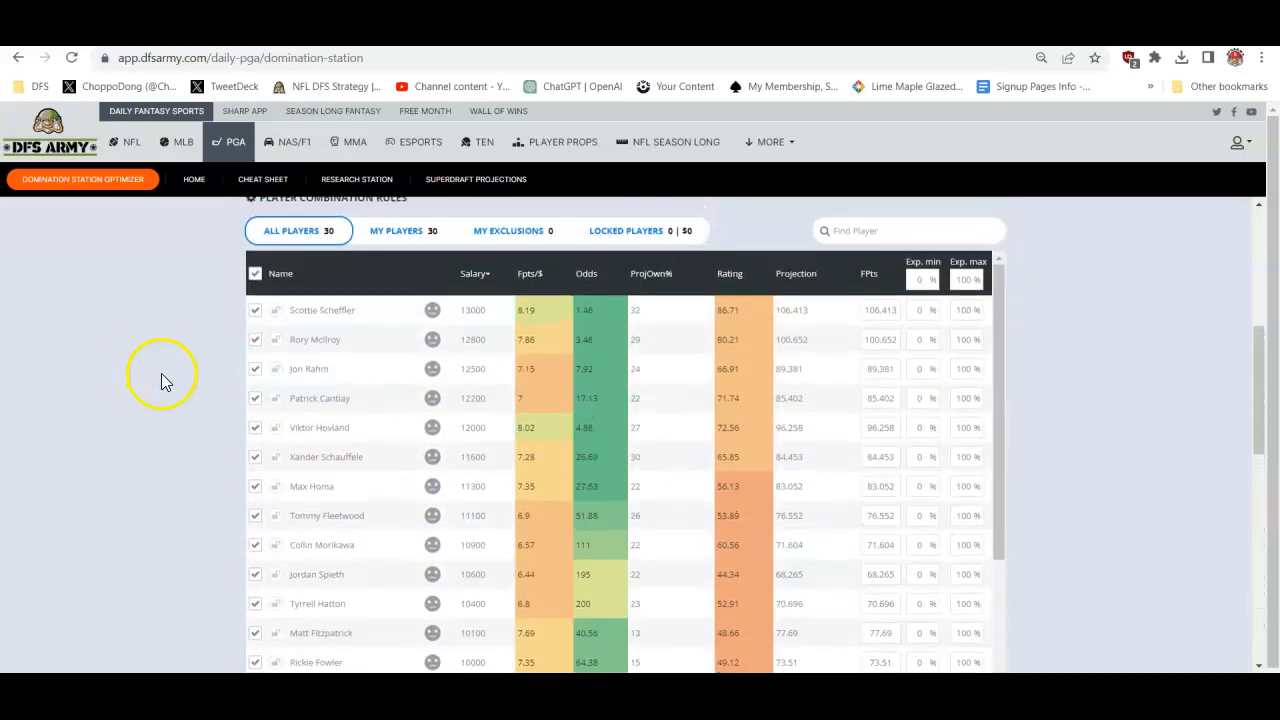
{"action": "scroll", "coordinate": [130, 390], "scroll_direction": "up", "scroll_amount": 4}
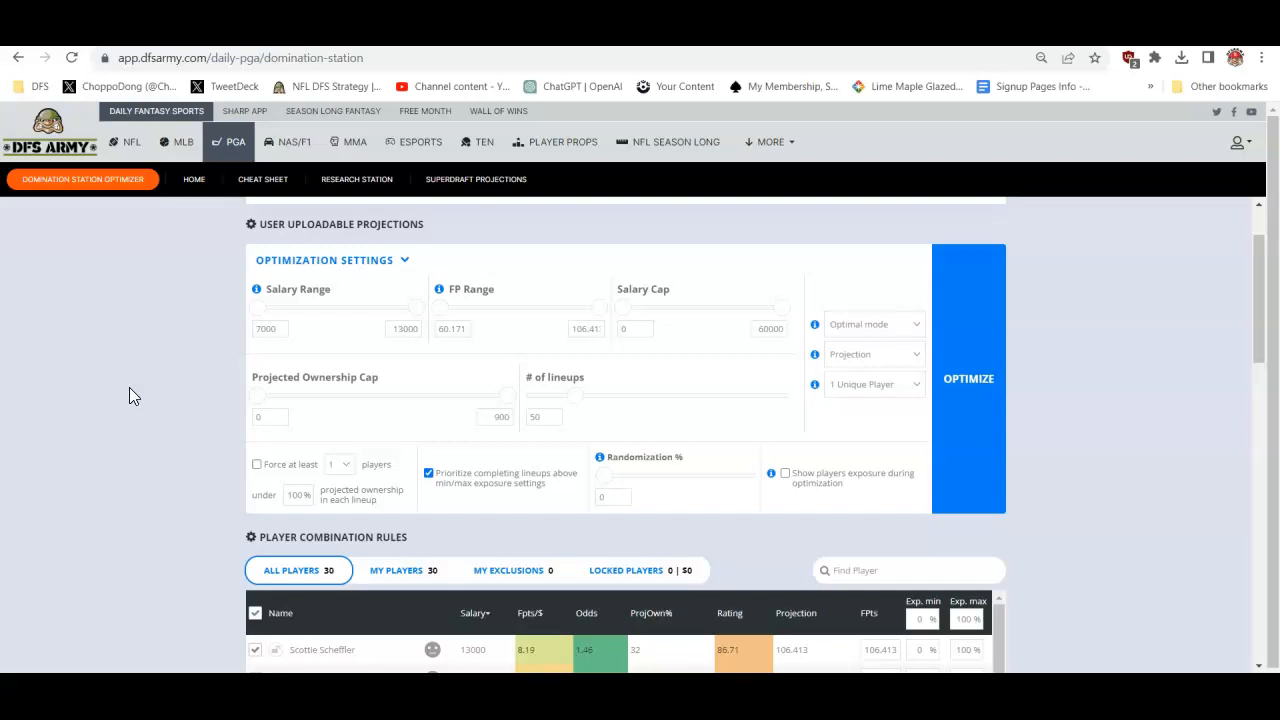
{"action": "left_click", "coordinate": [860, 325]}
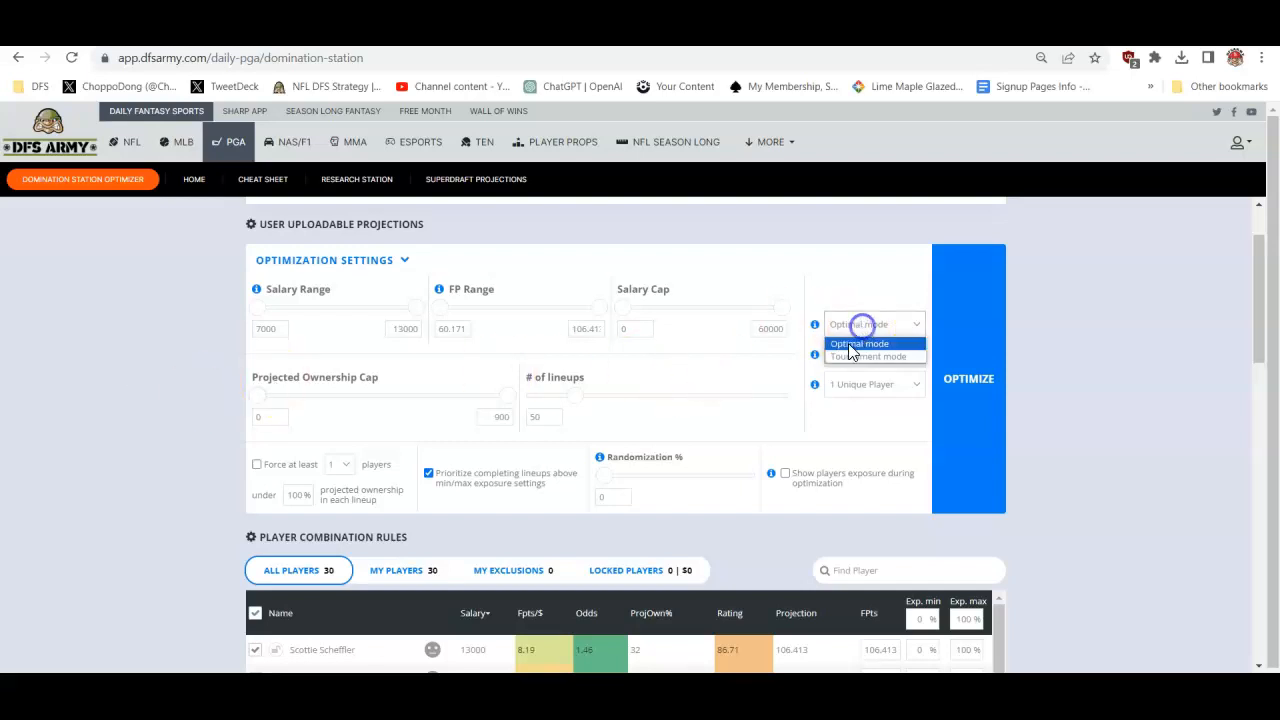
{"action": "left_click", "coordinate": [855, 357]}
{"action": "left_click", "coordinate": [845, 384]}
{"action": "left_click", "coordinate": [843, 441]}
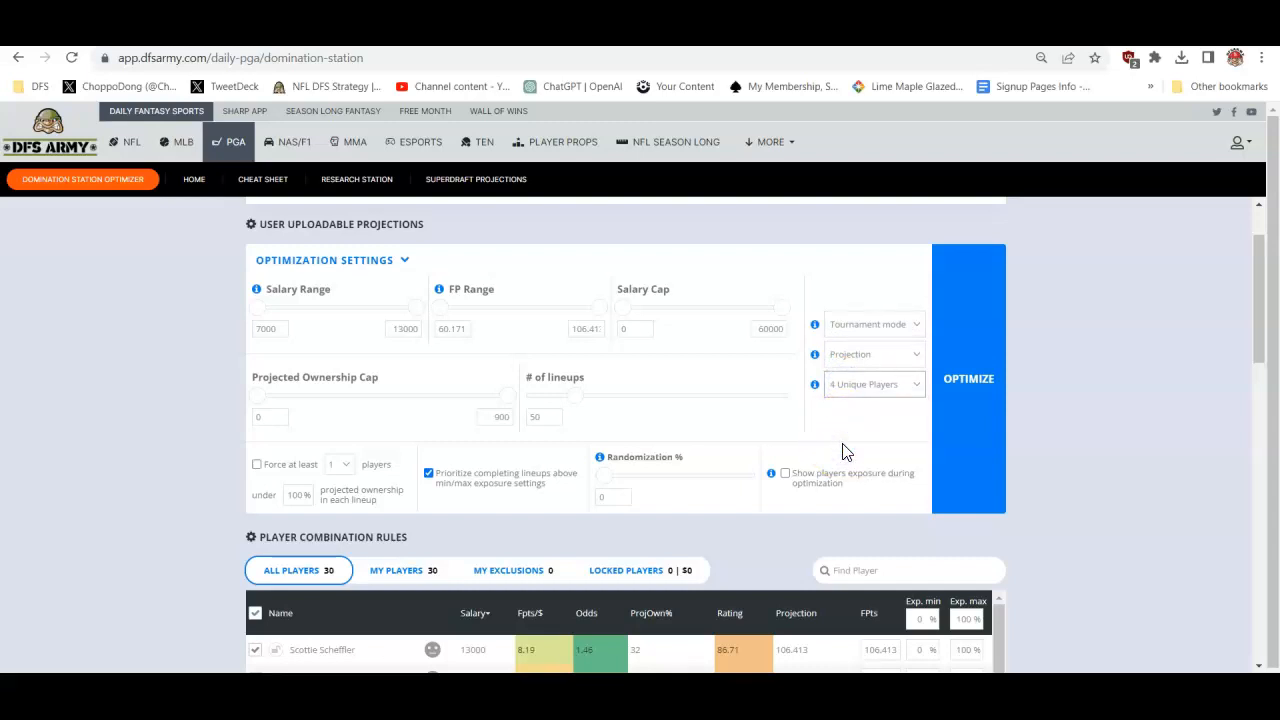
- Set the randomization to 15% in the optimization settings
{"action": "left_click", "coordinate": [604, 494]}
{"action": "type", "text": "15"}
{"action": "left_click", "coordinate": [632, 499]}
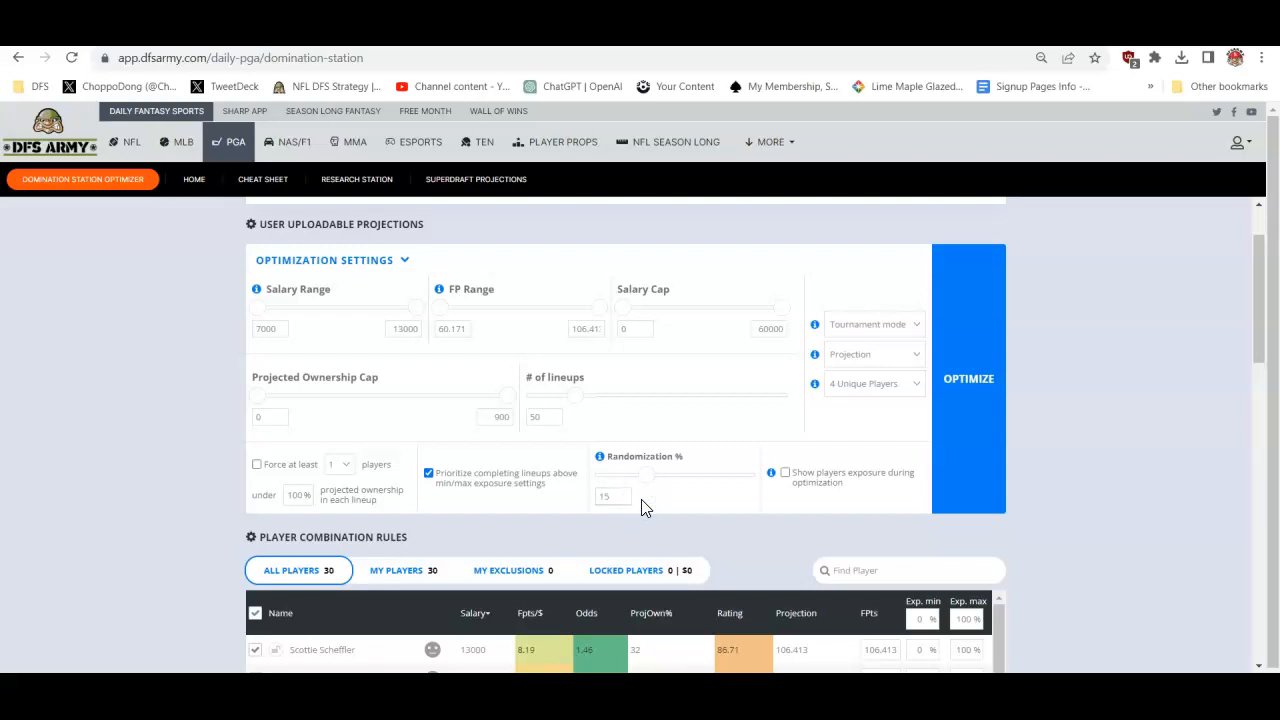
{"action": "left_click", "coordinate": [960, 508]}
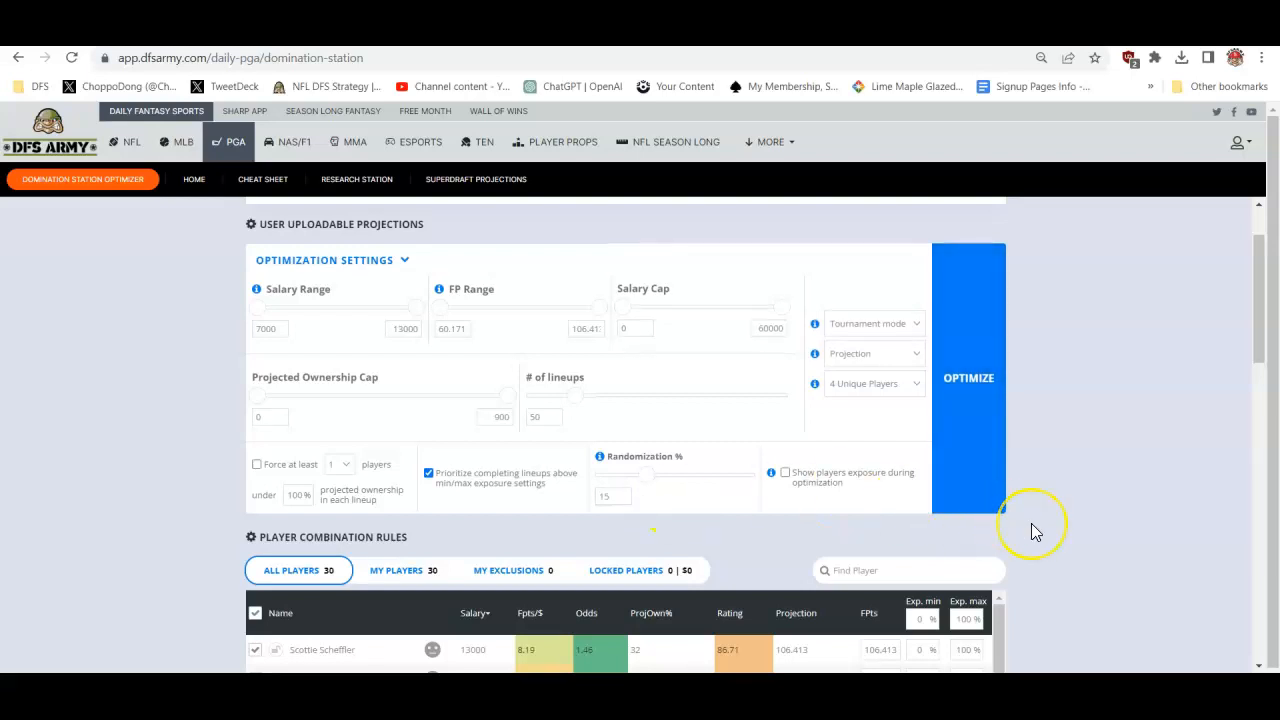
- Give Jon Rahm and Max Homa the highest positive rating, a 15% projection boost
{"action": "scroll", "coordinate": [1031, 523], "scroll_direction": "down", "scroll_amount": 3}
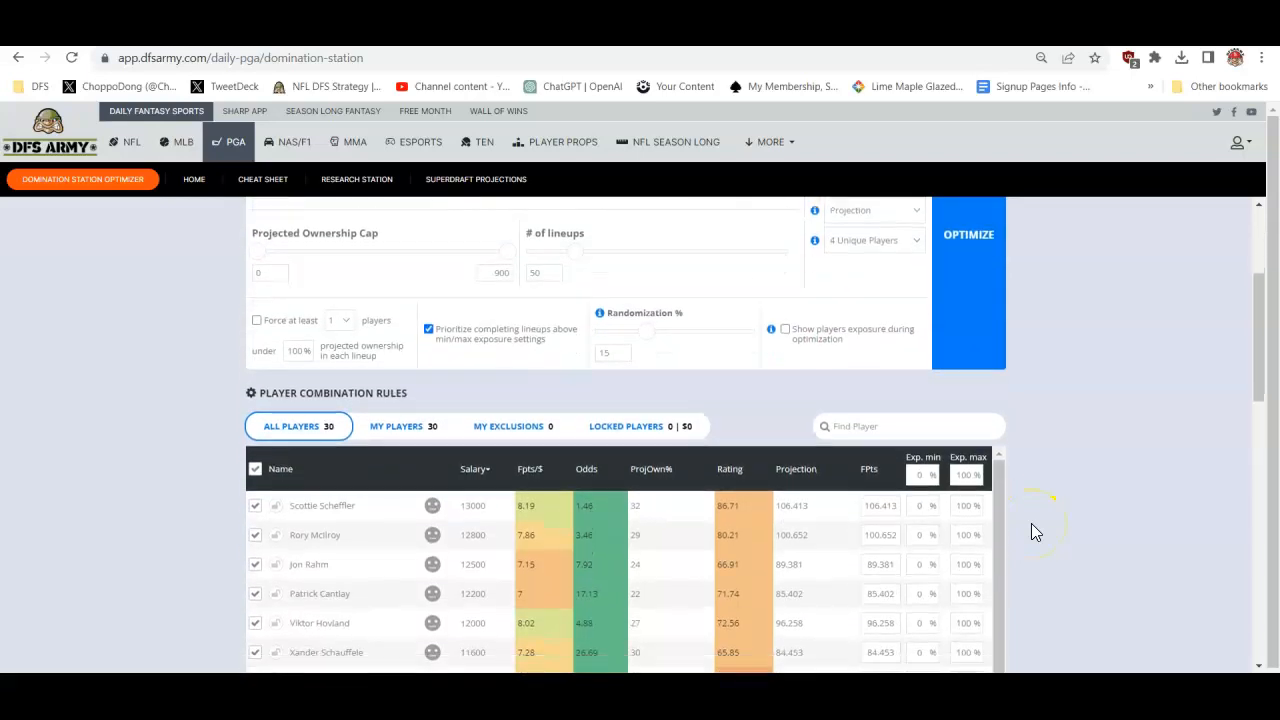
{"action": "scroll", "coordinate": [1031, 523], "scroll_direction": "down", "scroll_amount": 2}
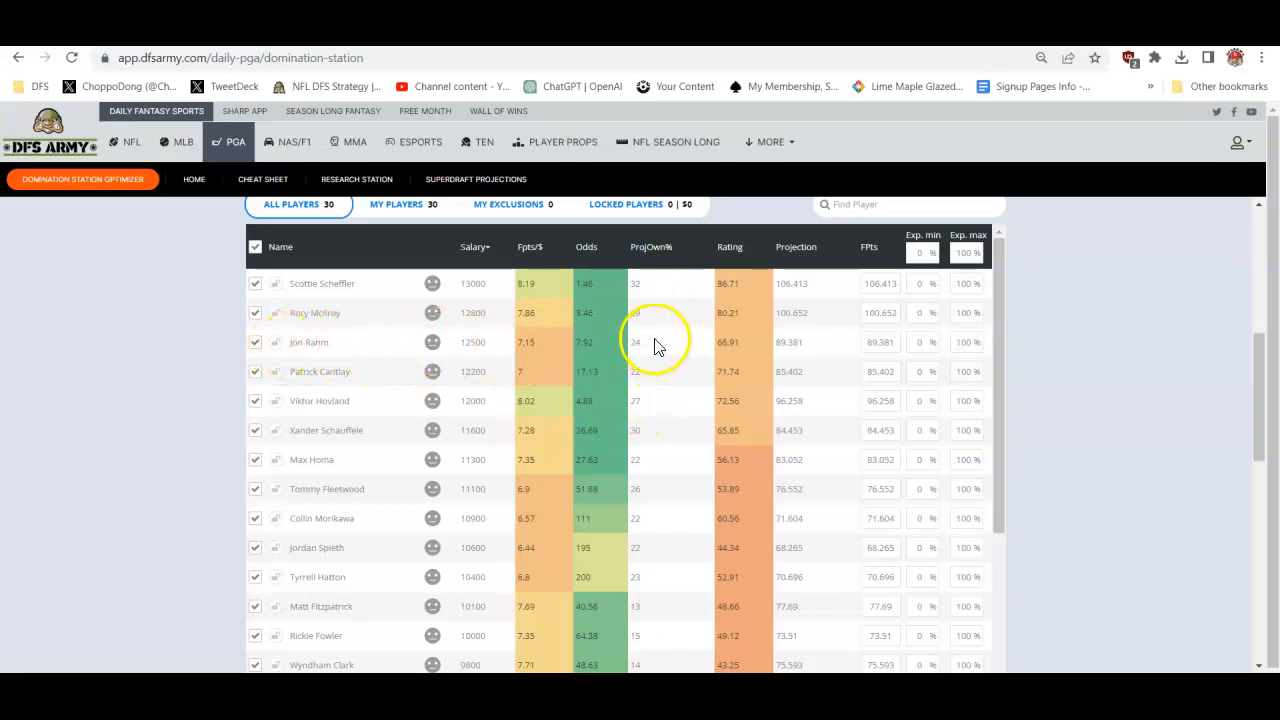
{"action": "left_click", "coordinate": [431, 347]}
{"action": "left_click", "coordinate": [431, 372]}
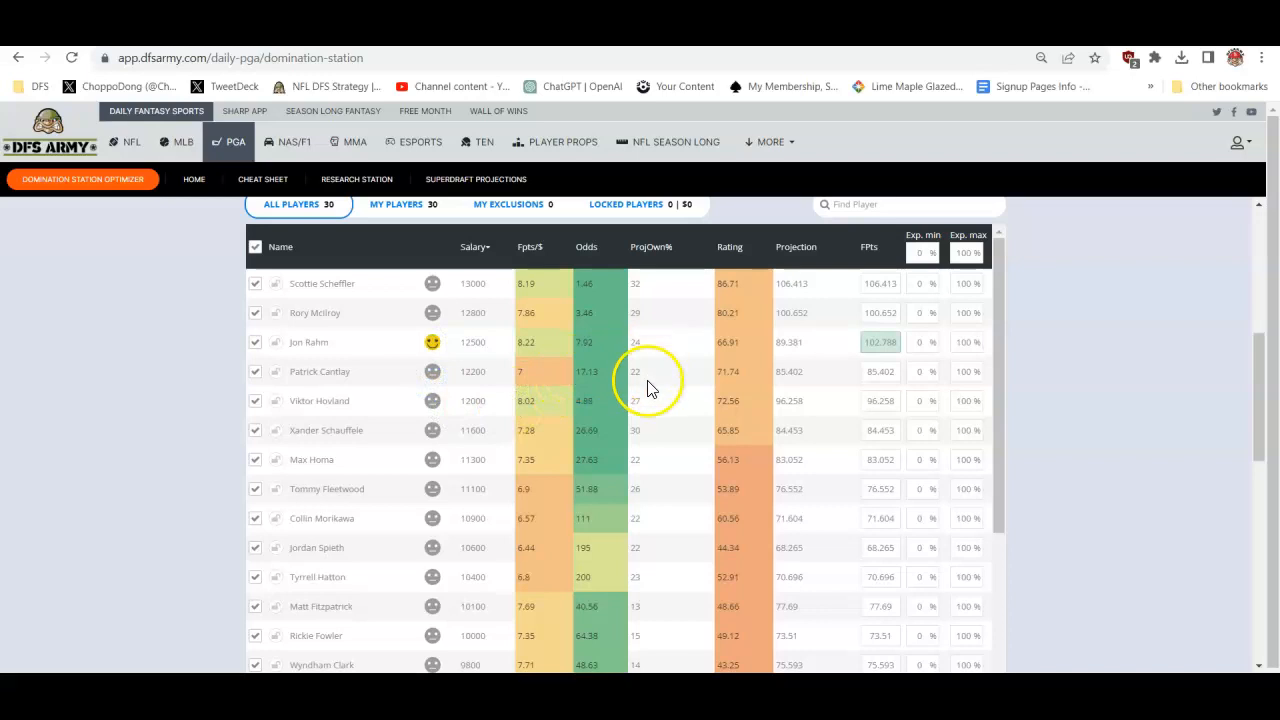
{"action": "left_click", "coordinate": [432, 459]}
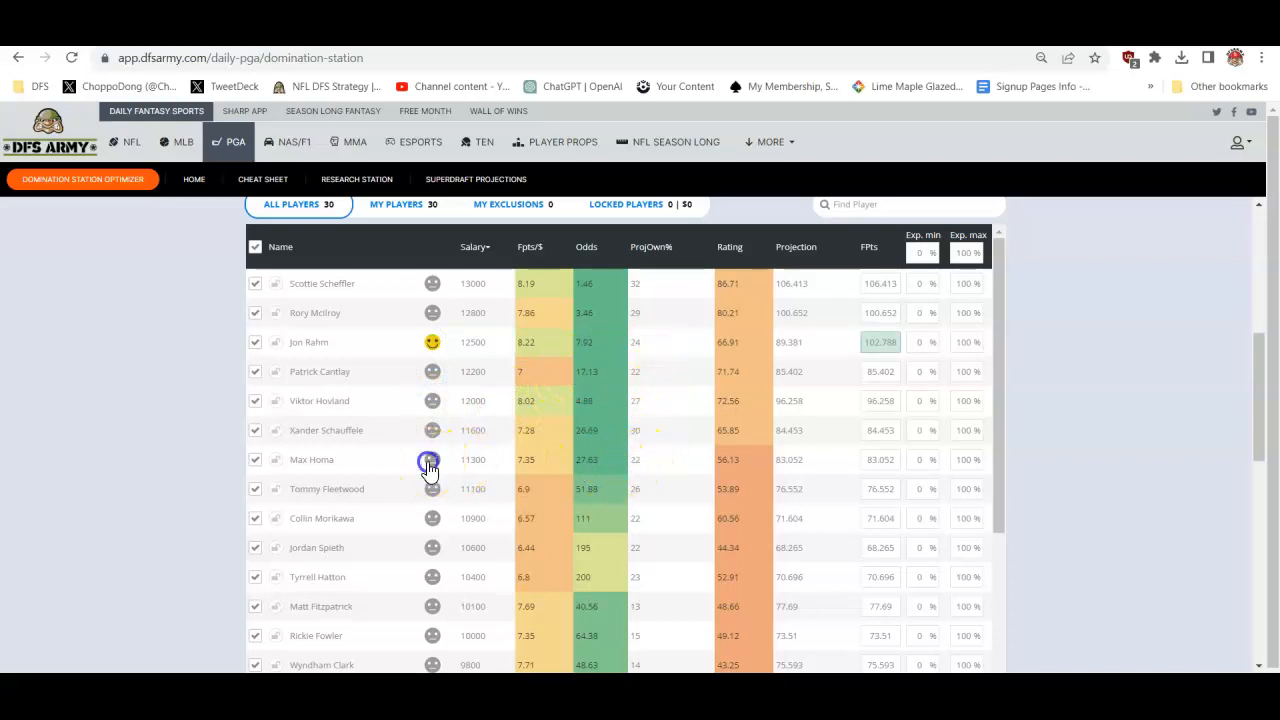
{"action": "left_click", "coordinate": [432, 489]}
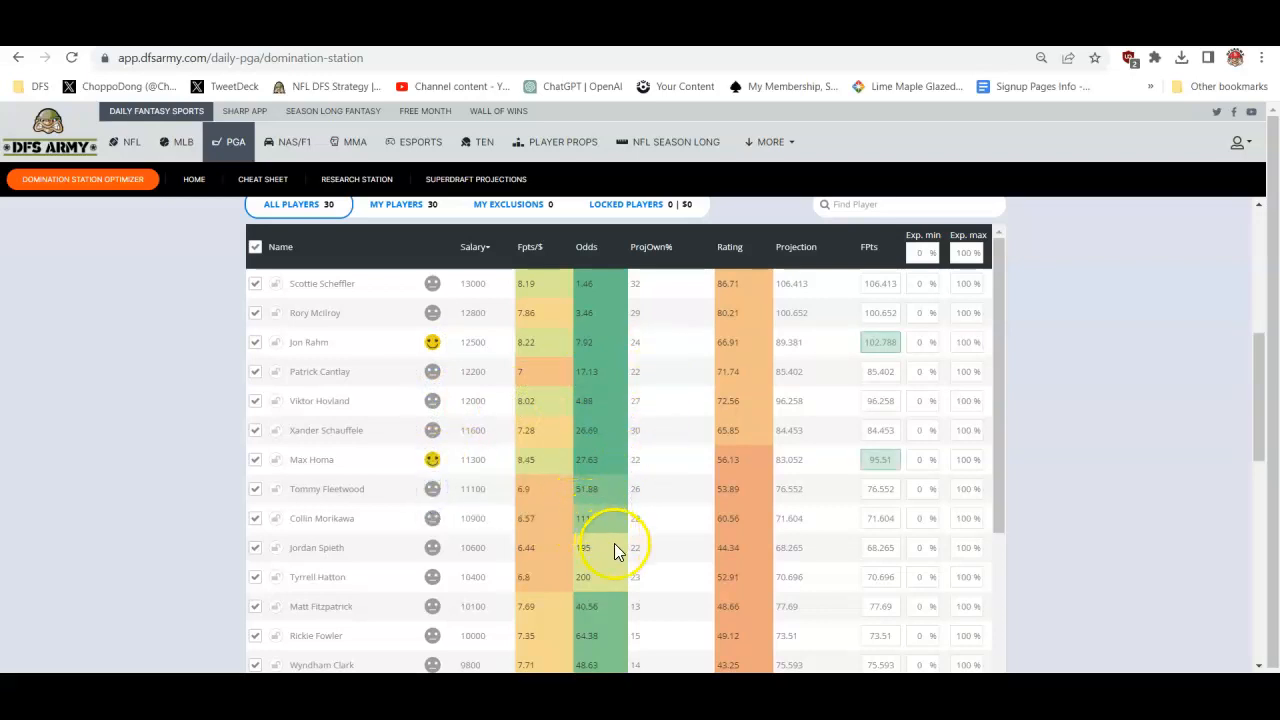
- Apply the 15% boost rating to Matt Fitzpatrick, Rickie Fowler and Wyndham Clark
{"action": "scroll", "coordinate": [646, 549], "scroll_direction": "down", "scroll_amount": 3}
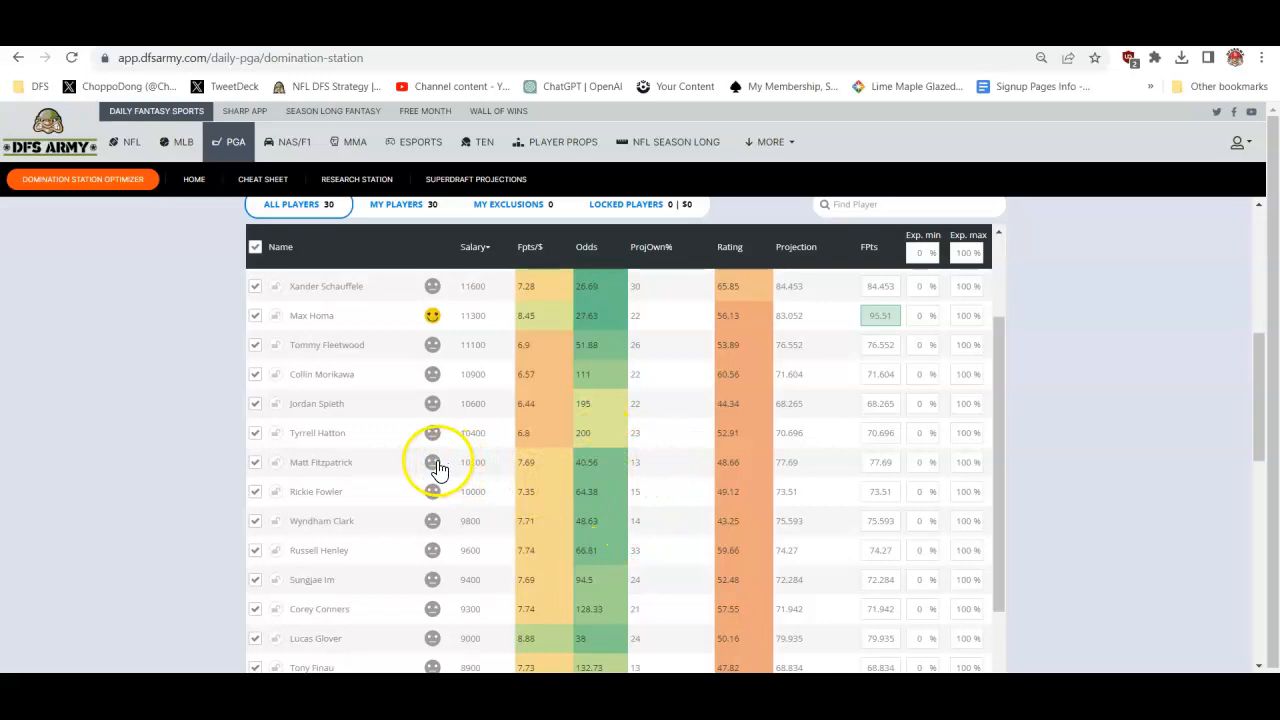
{"action": "left_click", "coordinate": [432, 491]}
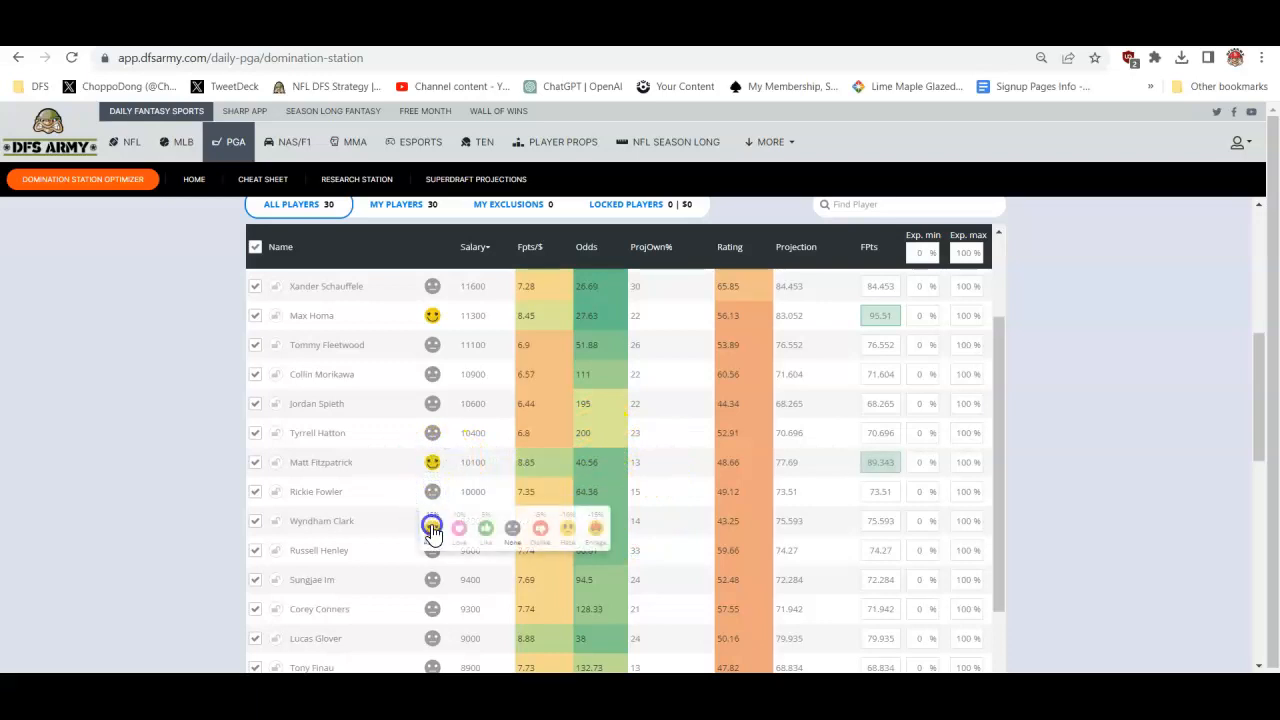
{"action": "left_click", "coordinate": [432, 528]}
{"action": "left_click", "coordinate": [432, 553]}
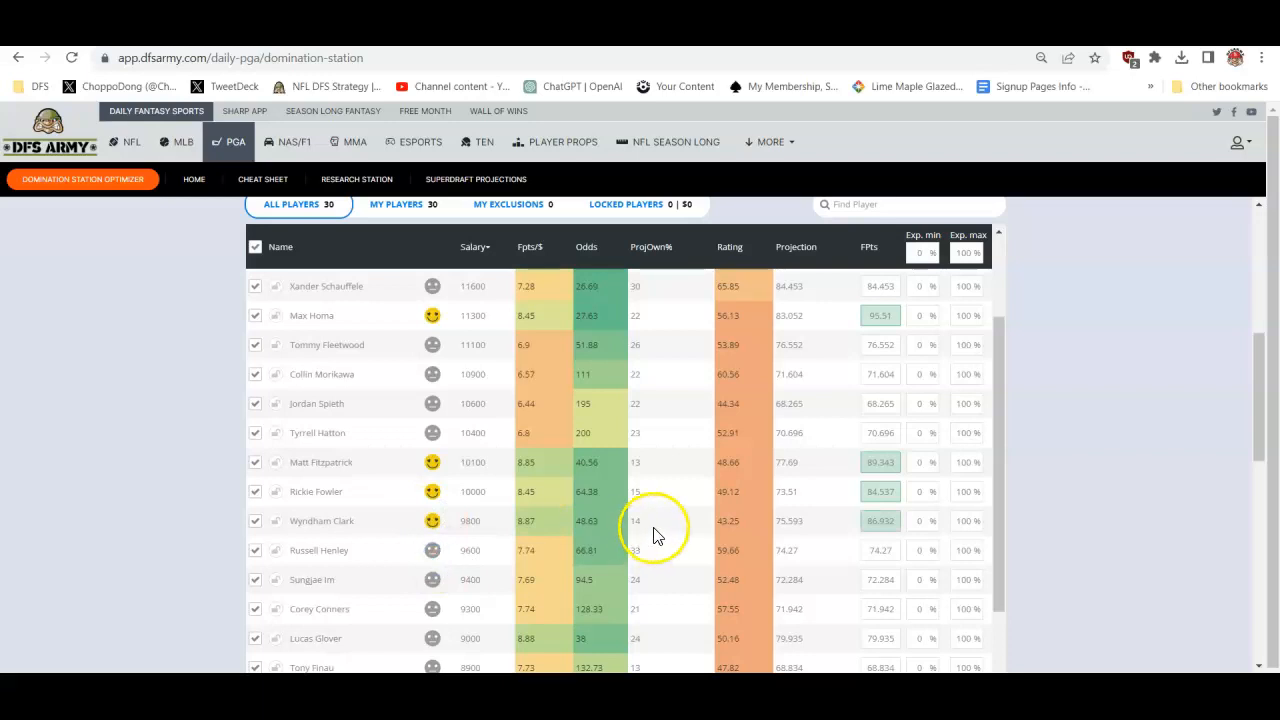
- Lower Russell Henley's projection with the -10% Hate rating
{"action": "scroll", "coordinate": [655, 530], "scroll_direction": "down", "scroll_amount": 1}
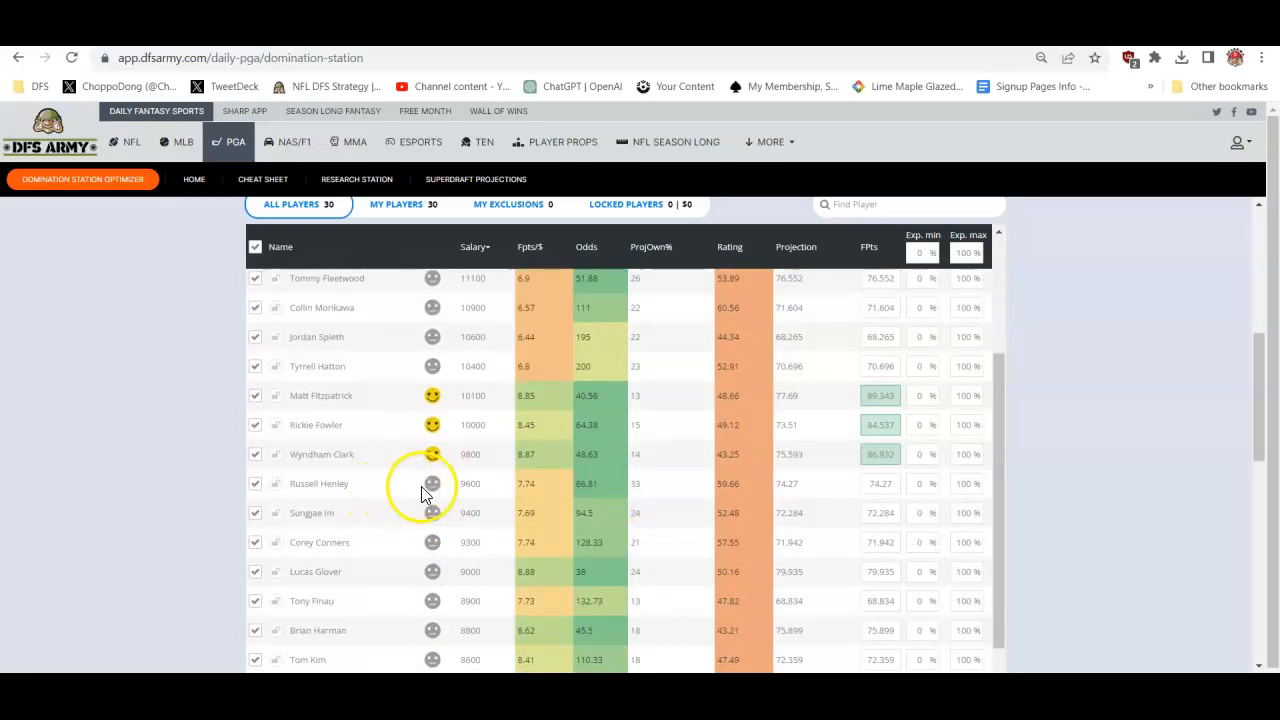
{"action": "mouse_move", "coordinate": [430, 485]}
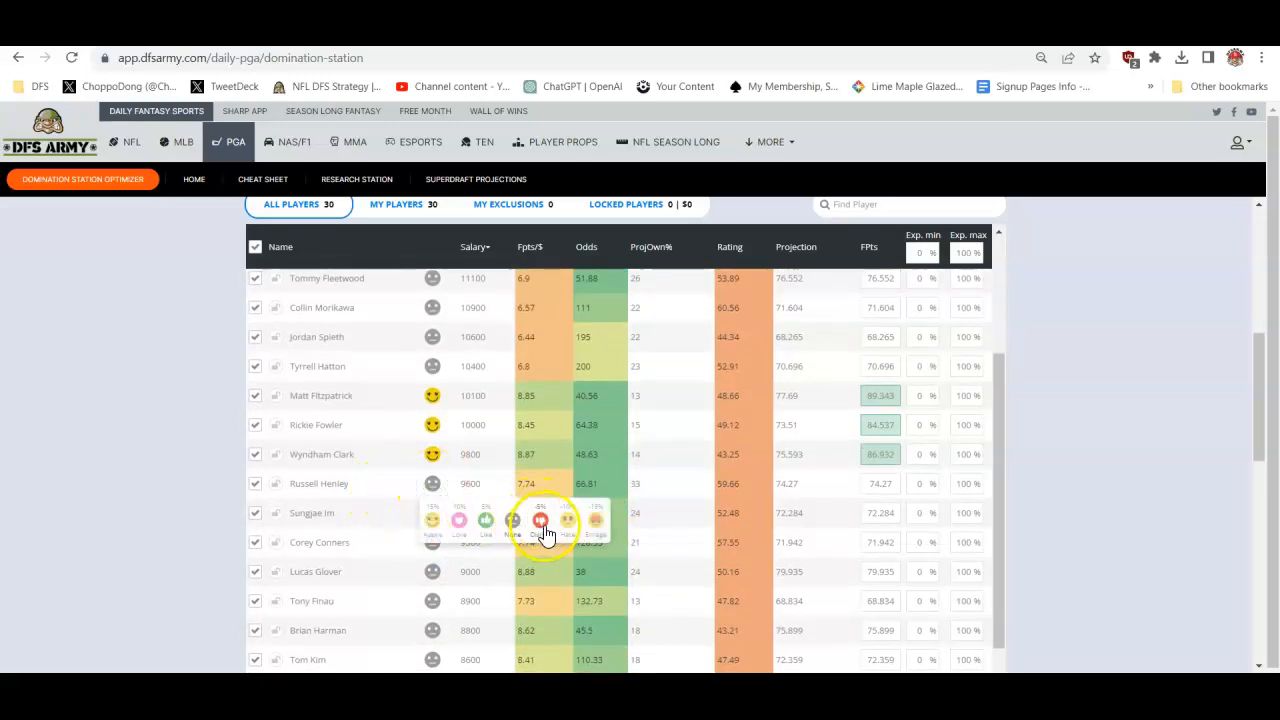
{"action": "left_click", "coordinate": [541, 525]}
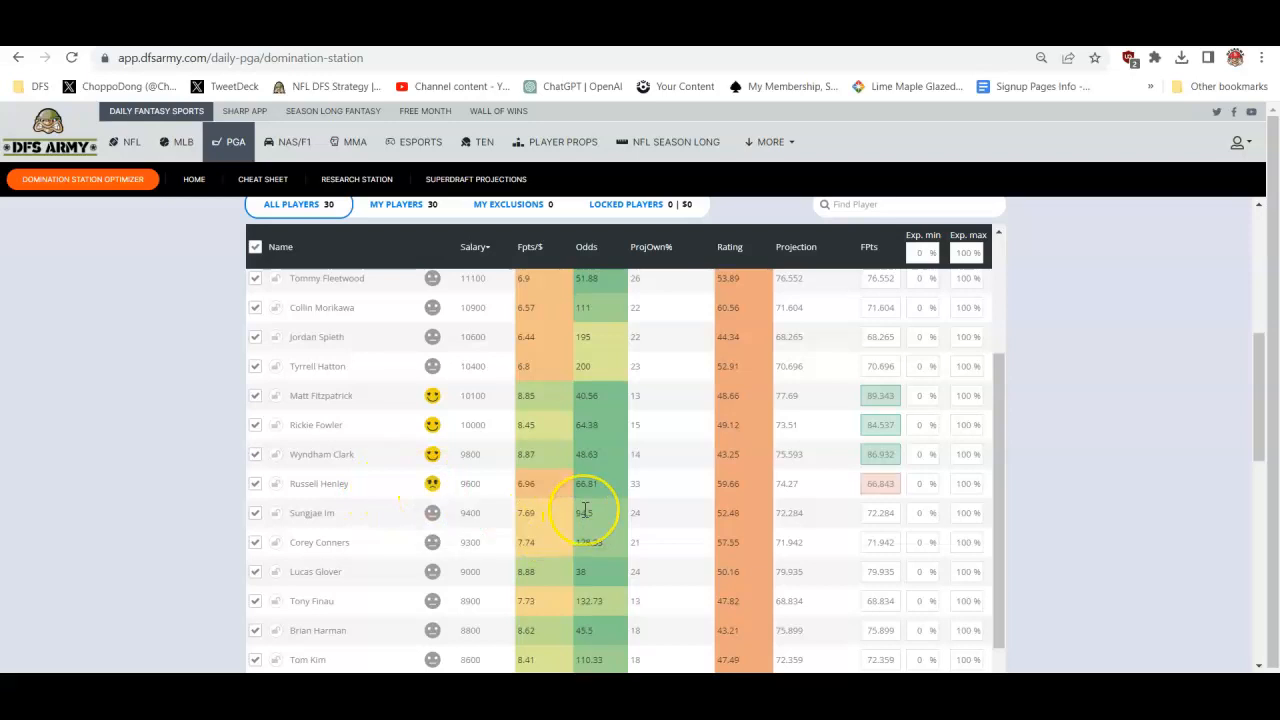
- Boost Jason Day's projection with the 15% positive rating
{"action": "scroll", "coordinate": [585, 512], "scroll_direction": "down", "scroll_amount": 2}
{"action": "left_click", "coordinate": [638, 495]}
{"action": "left_click", "coordinate": [432, 511]}
{"action": "left_click", "coordinate": [430, 553]}
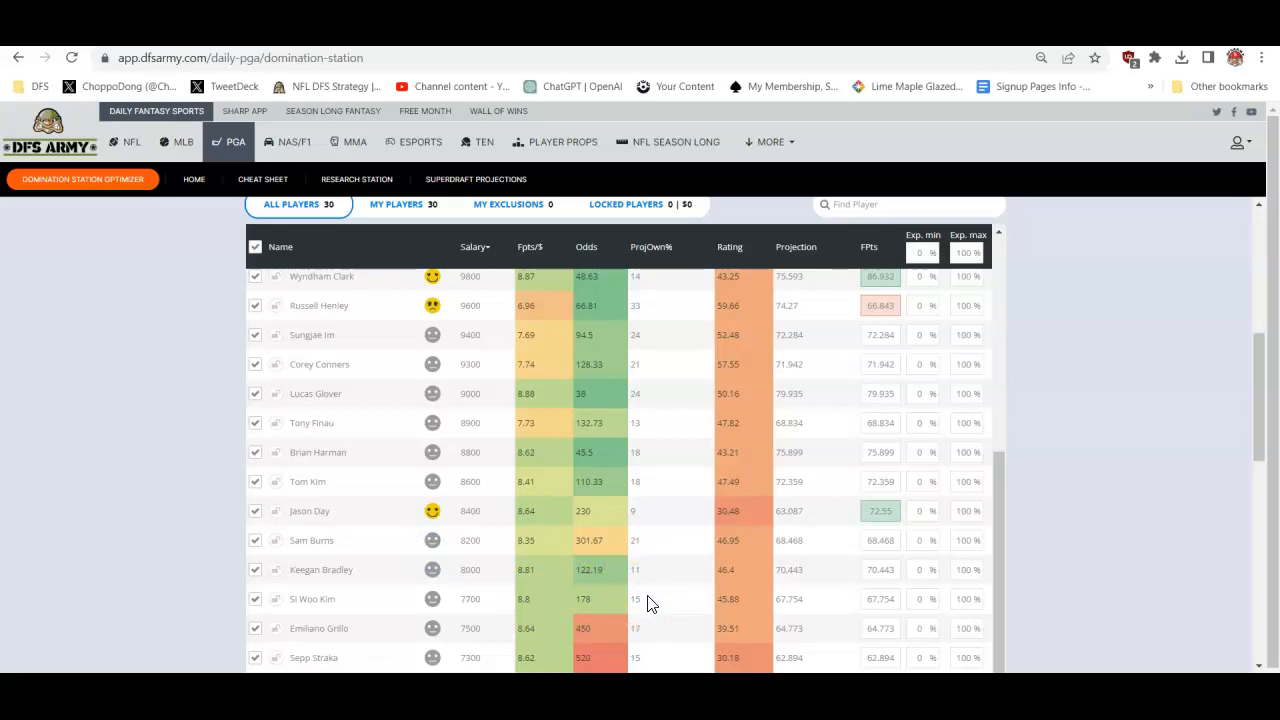
- Boost Tony Finau's projection with the 15% positive rating
{"action": "scroll", "coordinate": [648, 597], "scroll_direction": "down", "scroll_amount": 2}
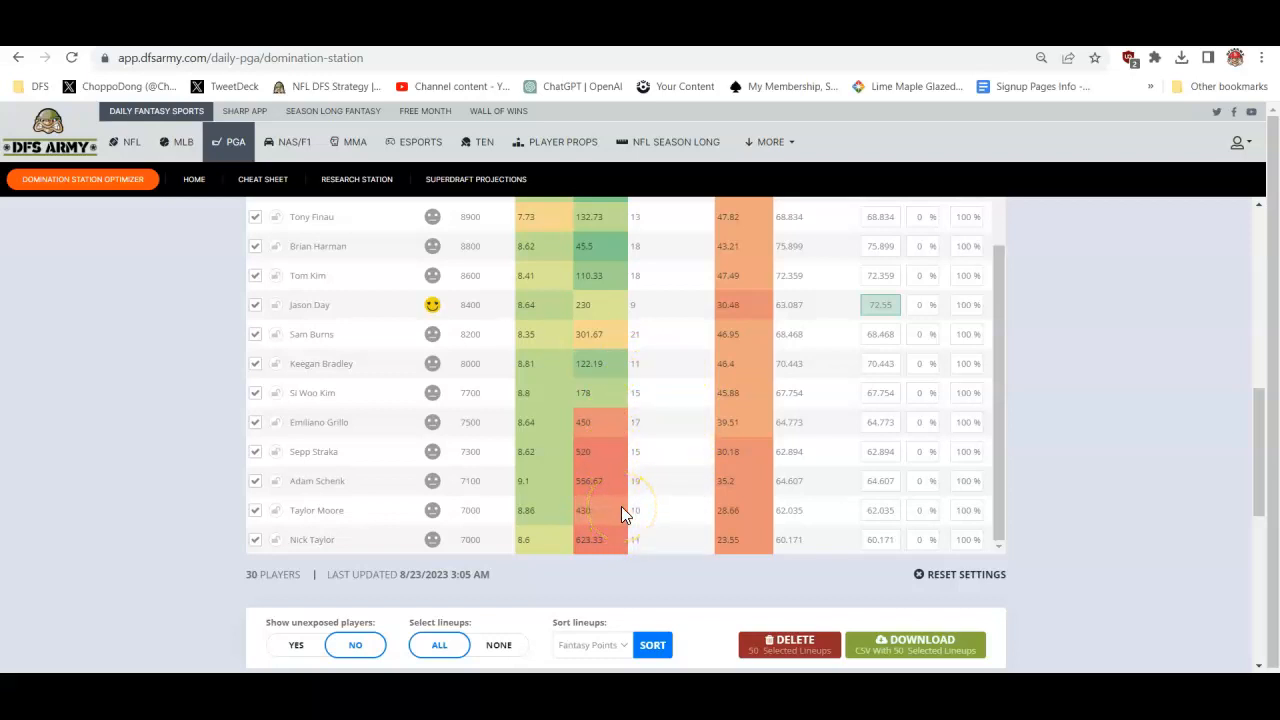
{"action": "scroll", "coordinate": [621, 469], "scroll_direction": "up", "scroll_amount": 3}
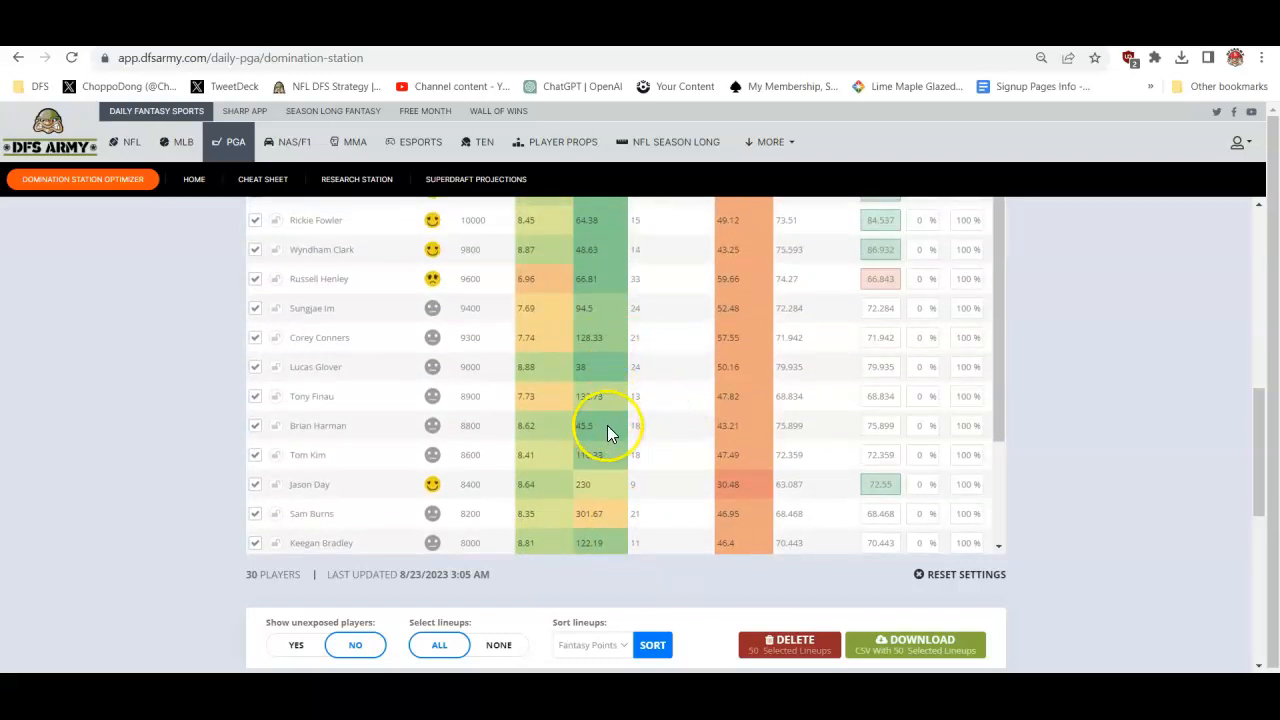
{"action": "scroll", "coordinate": [637, 371], "scroll_direction": "up", "scroll_amount": 1}
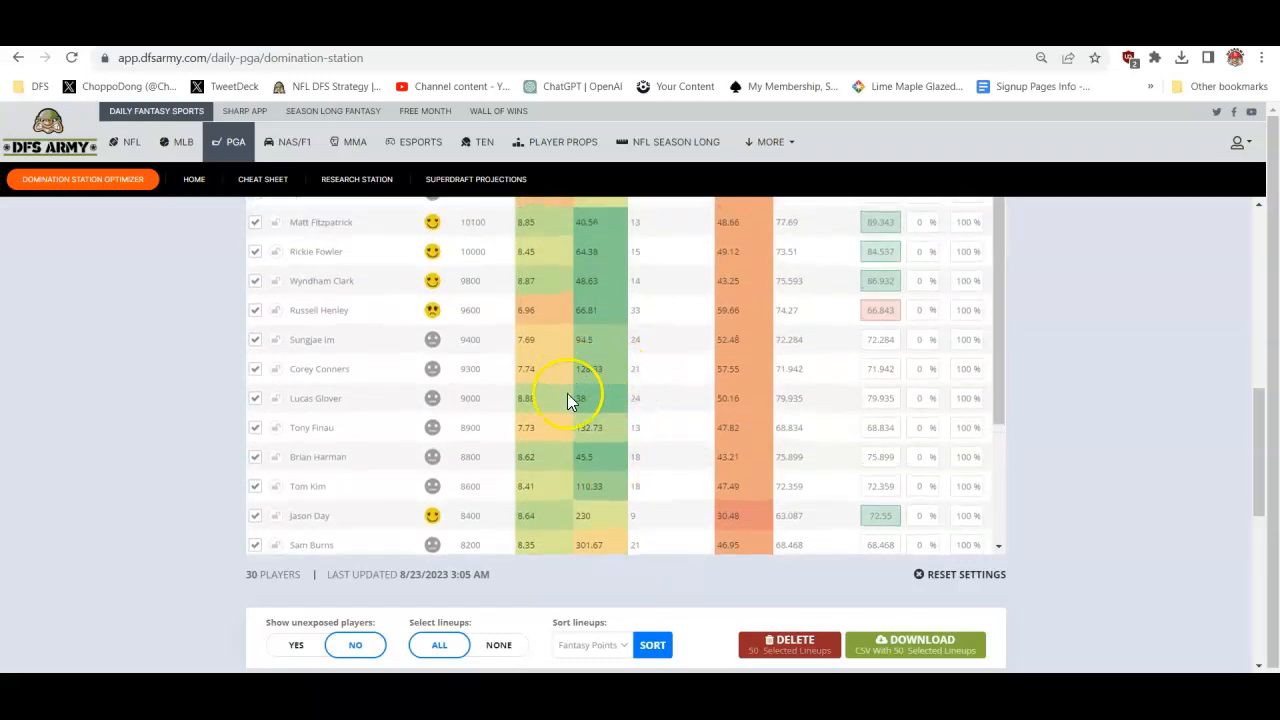
{"action": "left_click", "coordinate": [432, 427]}
{"action": "left_click", "coordinate": [478, 461]}
- Rerun the optimizer for 50 lineups using the updated player ratings
{"action": "scroll", "coordinate": [511, 463], "scroll_direction": "down", "scroll_amount": 2}
{"action": "scroll", "coordinate": [511, 463], "scroll_direction": "down", "scroll_amount": 3}
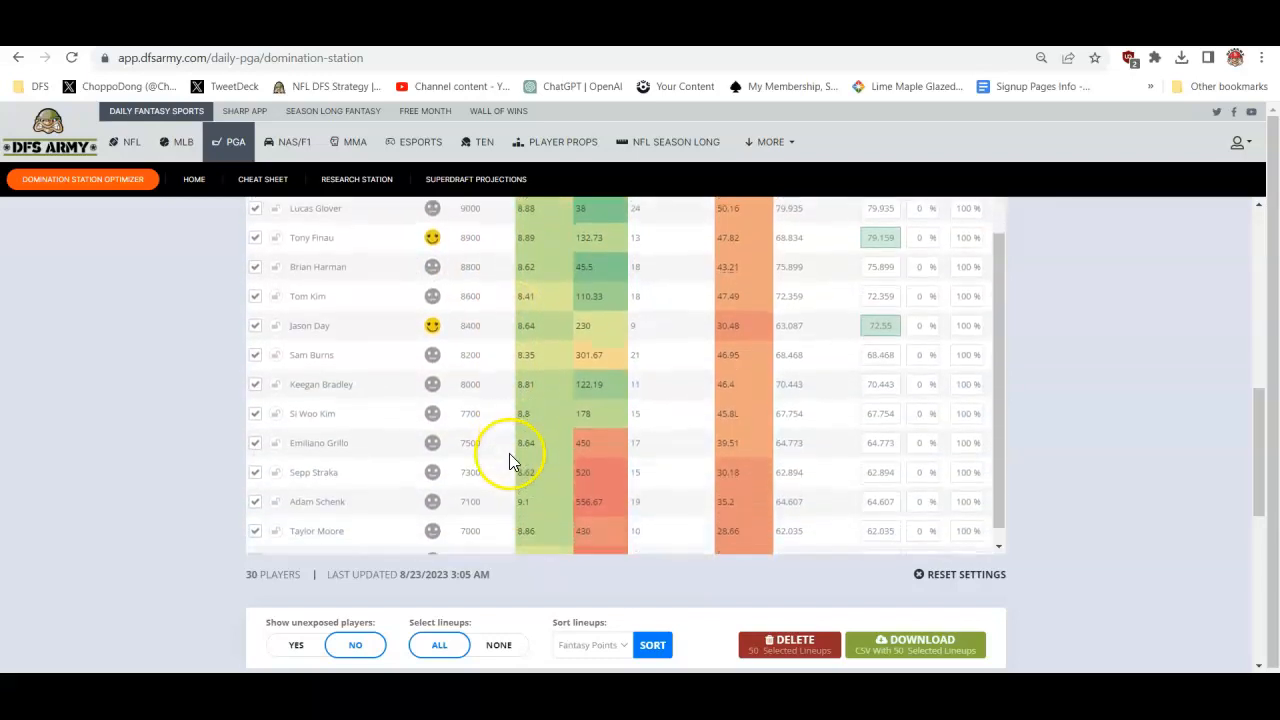
{"action": "scroll", "coordinate": [571, 411], "scroll_direction": "up", "scroll_amount": 8}
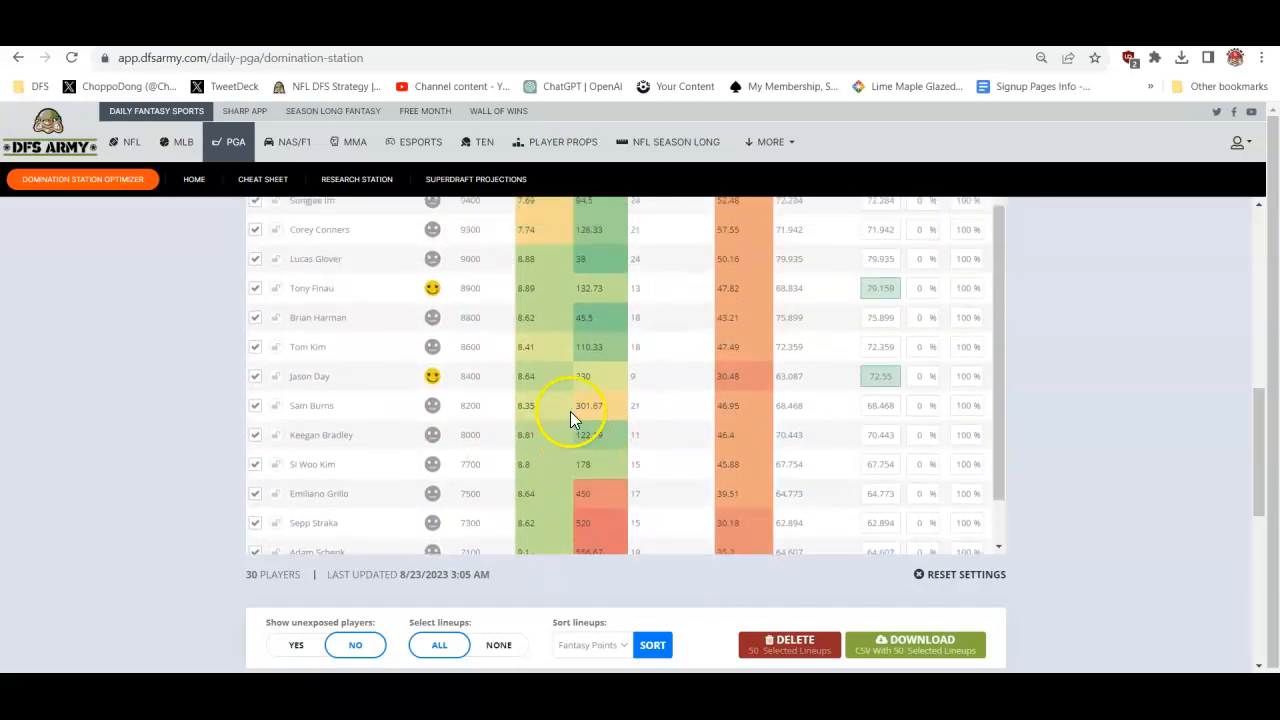
{"action": "scroll", "coordinate": [565, 424], "scroll_direction": "up", "scroll_amount": 5}
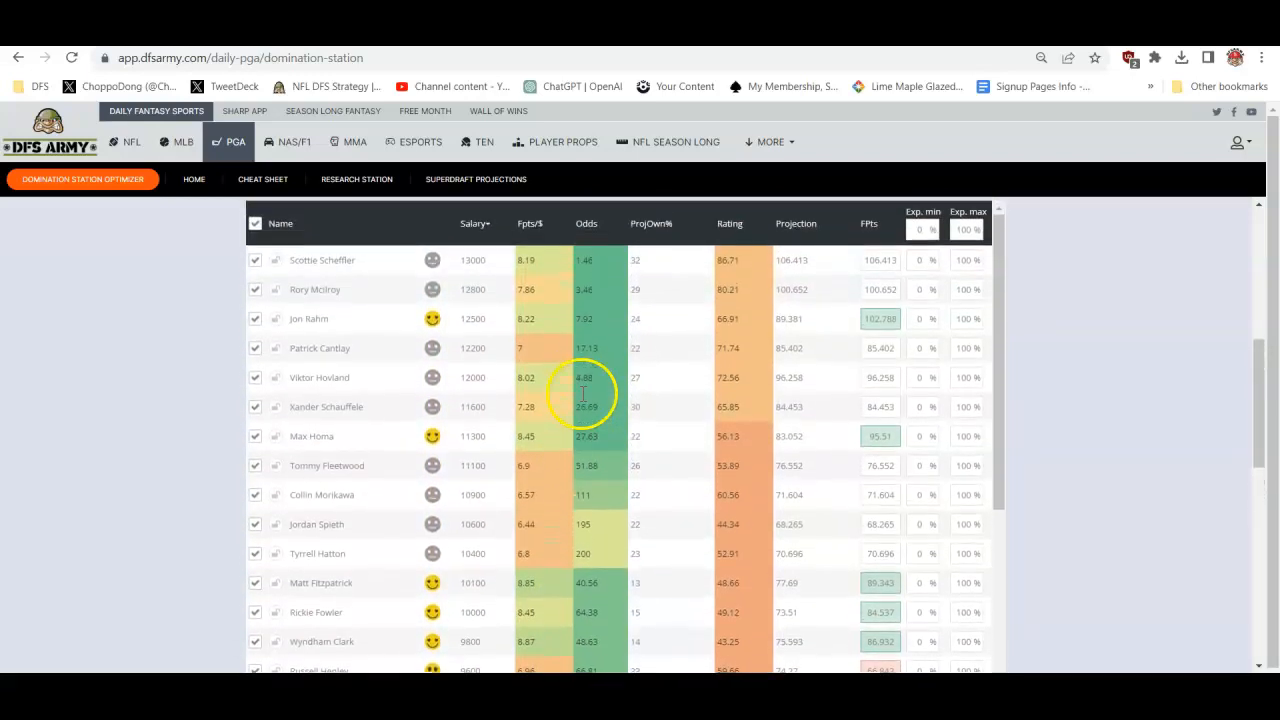
{"action": "scroll", "coordinate": [1064, 325], "scroll_direction": "up", "scroll_amount": 3}
{"action": "scroll", "coordinate": [1064, 325], "scroll_direction": "up", "scroll_amount": 1}
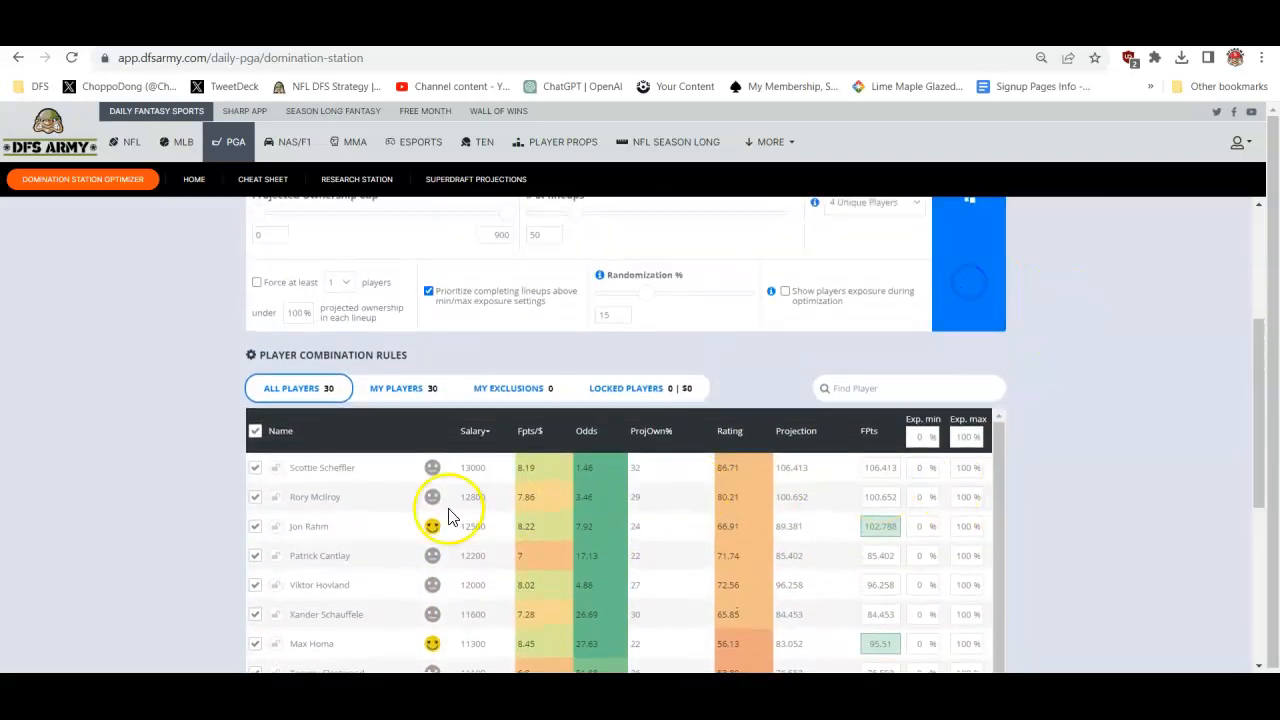
- Set Jon Rahm's projected points to 105 in the exposure list and re-optimize the lineups
{"action": "scroll", "coordinate": [195, 535], "scroll_direction": "down", "scroll_amount": 5}
{"action": "scroll", "coordinate": [196, 533], "scroll_direction": "down", "scroll_amount": 5}
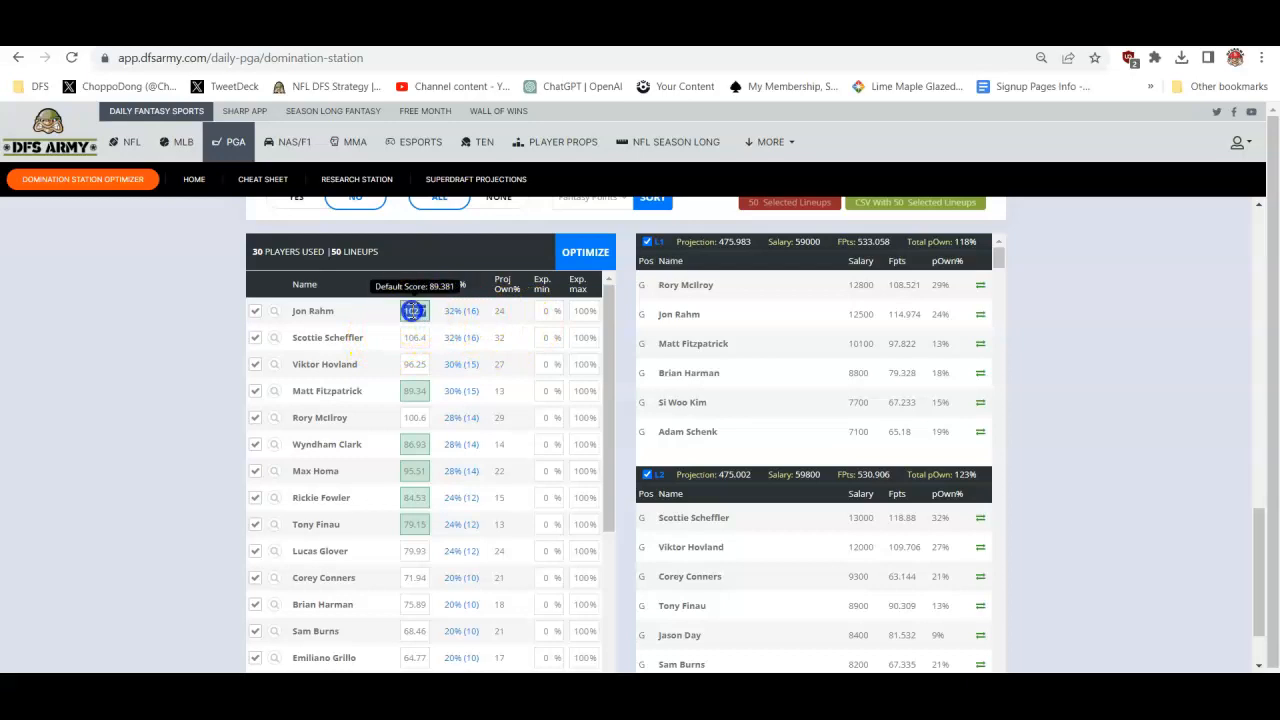
{"action": "left_click", "coordinate": [562, 255]}
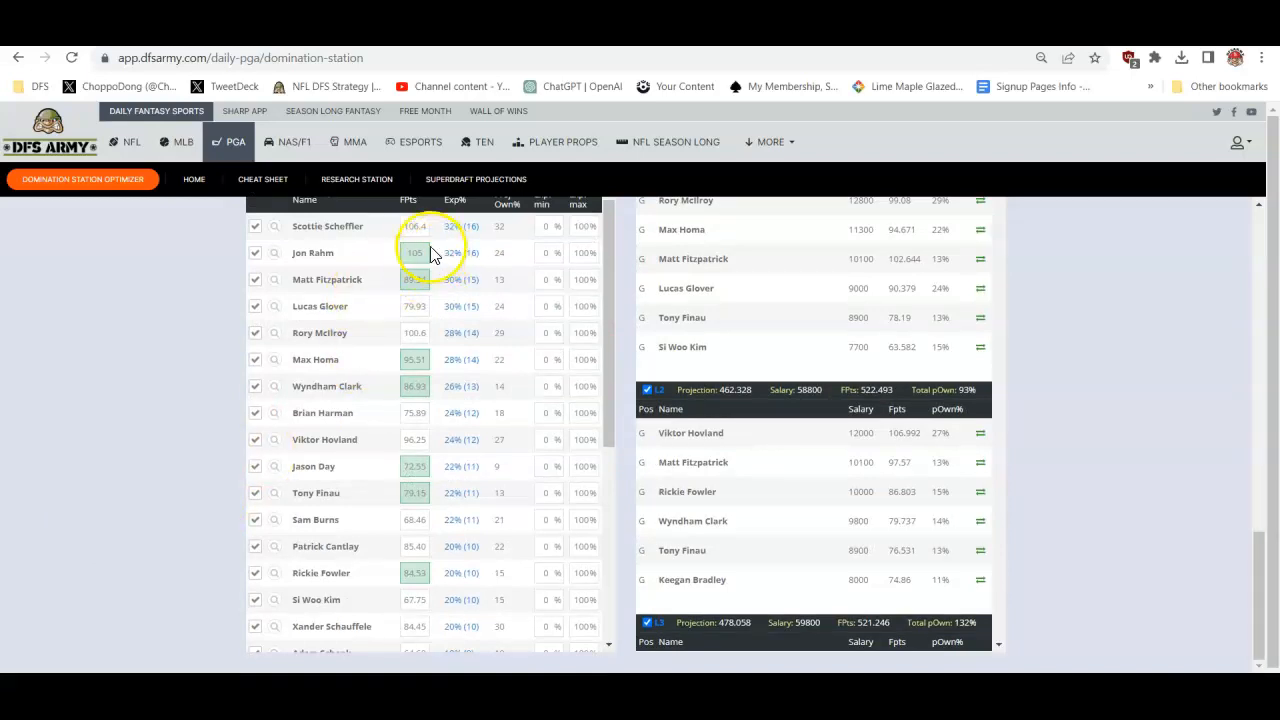
- Raise Jon Rahm's projected points to 110 and regenerate the lineups
{"action": "scroll", "coordinate": [375, 300], "scroll_direction": "up", "scroll_amount": 1}
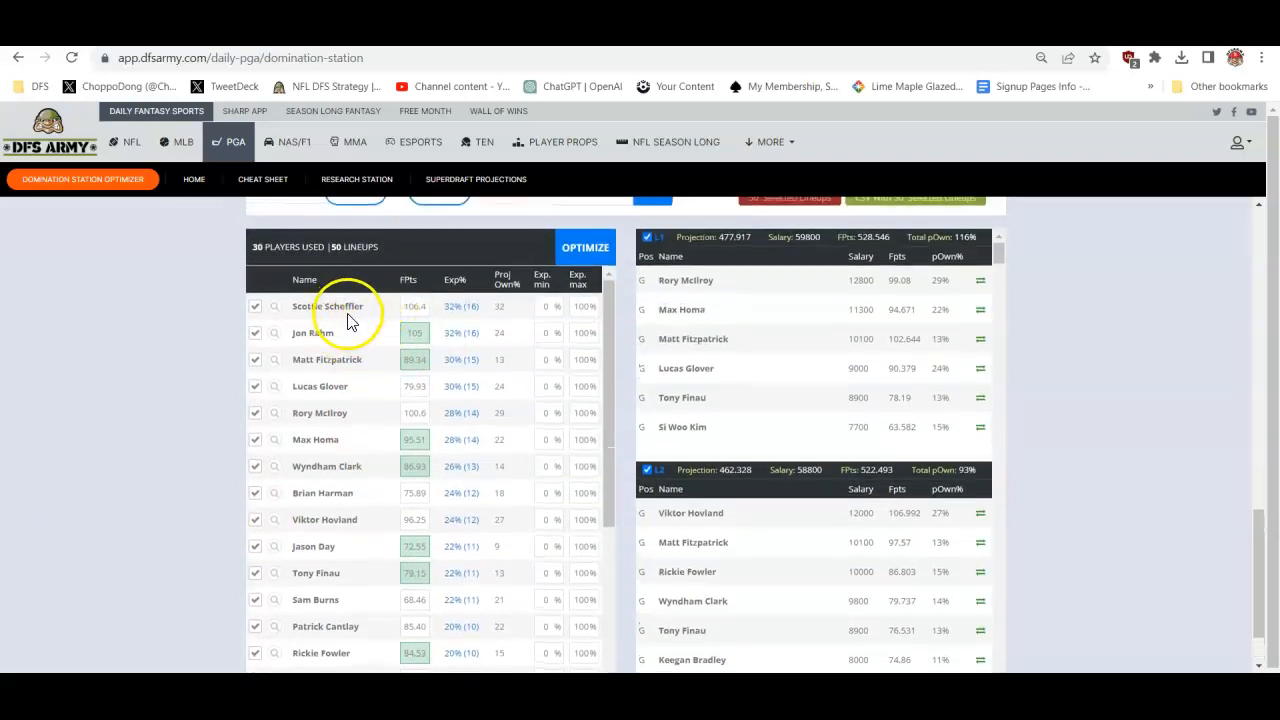
{"action": "double_click", "coordinate": [418, 337]}
{"action": "type", "text": "110"}
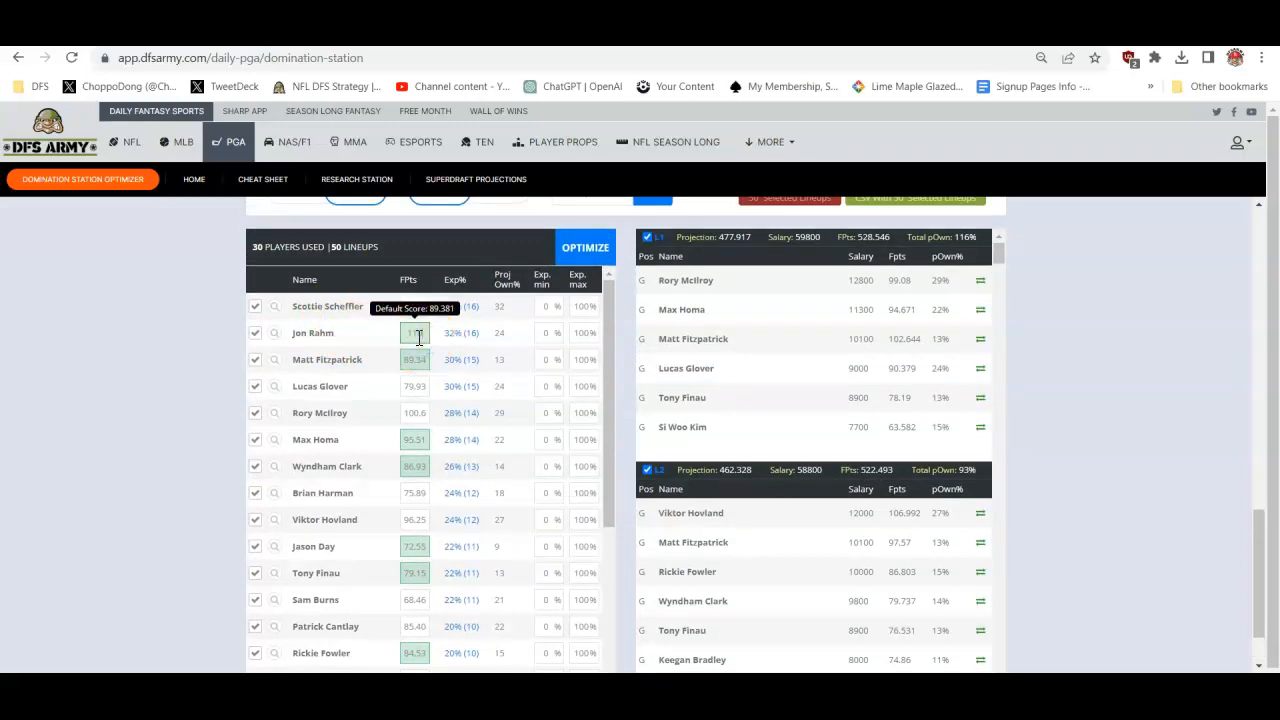
{"action": "left_click", "coordinate": [588, 247]}
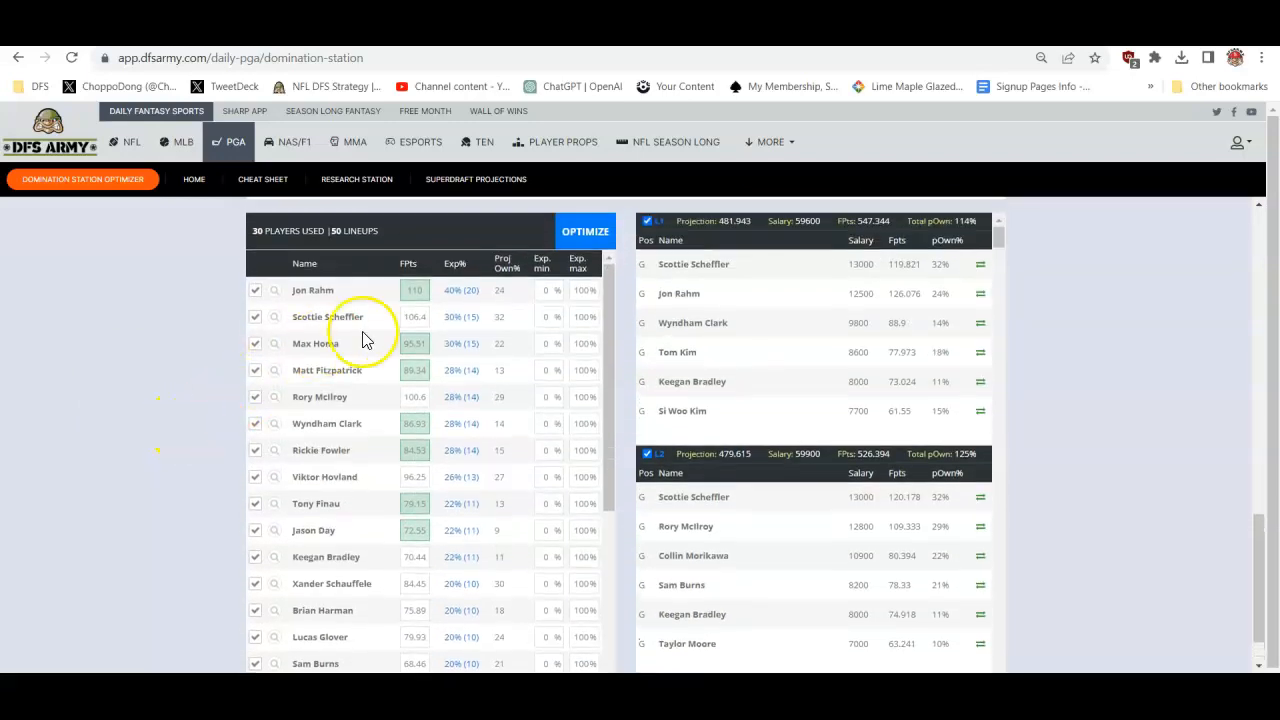
- Raise Jon Rahm's projected points to 115 and run the optimizer again
{"action": "double_click", "coordinate": [413, 292]}
{"action": "key", "text": "BackSpace"}
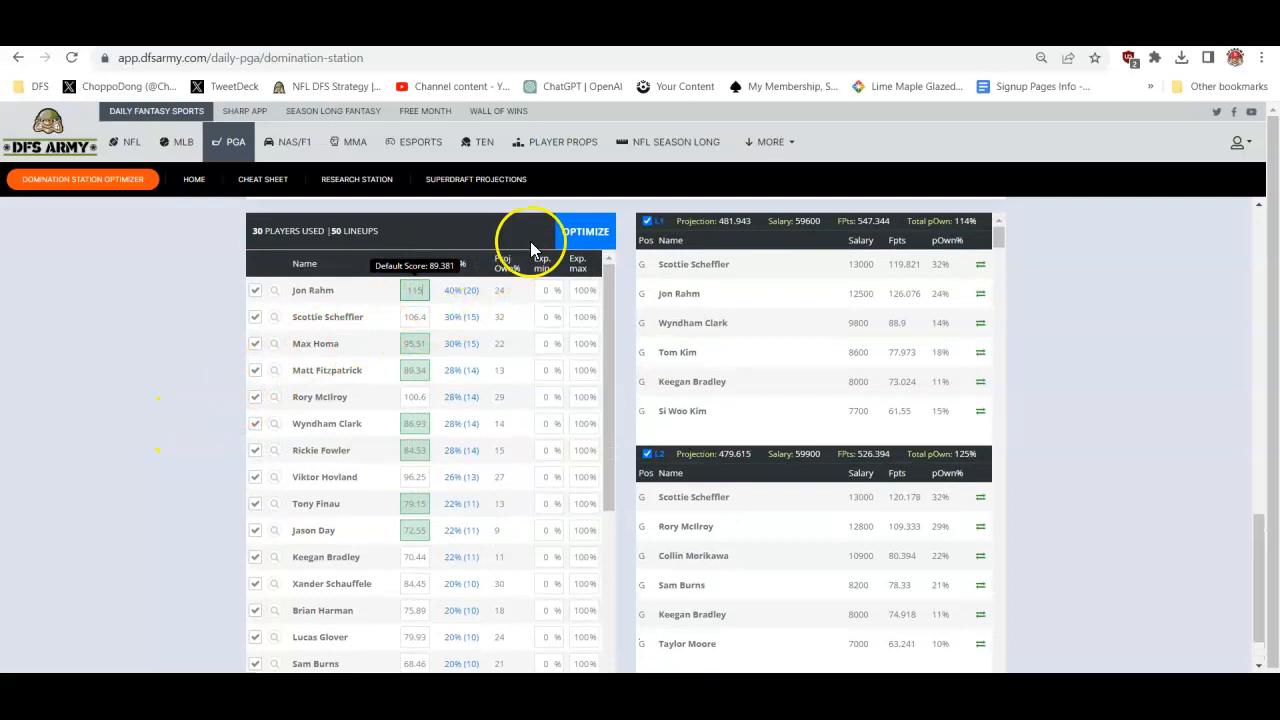
{"action": "left_click", "coordinate": [576, 238]}
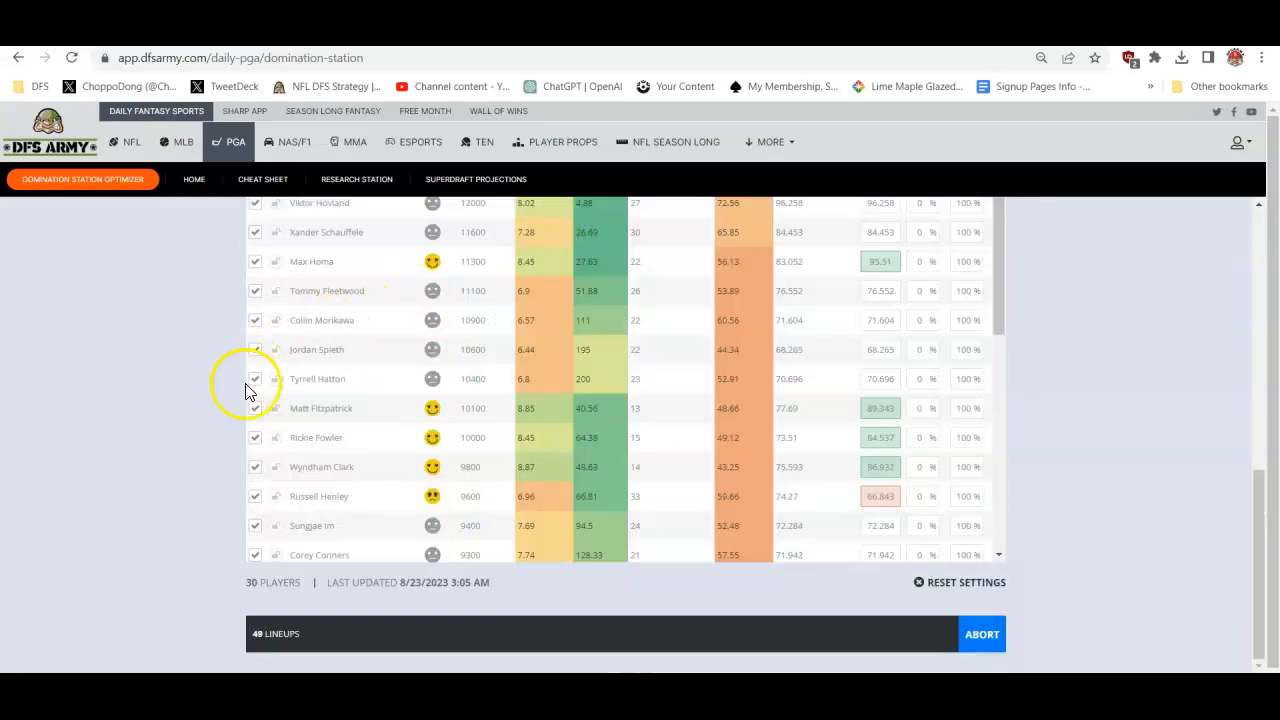
- Set Jon Rahm's projected points to 130 and re-optimize the 50 lineups
{"action": "scroll", "coordinate": [217, 426], "scroll_direction": "down", "scroll_amount": 7}
{"action": "scroll", "coordinate": [217, 428], "scroll_direction": "up", "scroll_amount": 1}
{"action": "double_click", "coordinate": [416, 298]}
{"action": "type", "text": "130"}
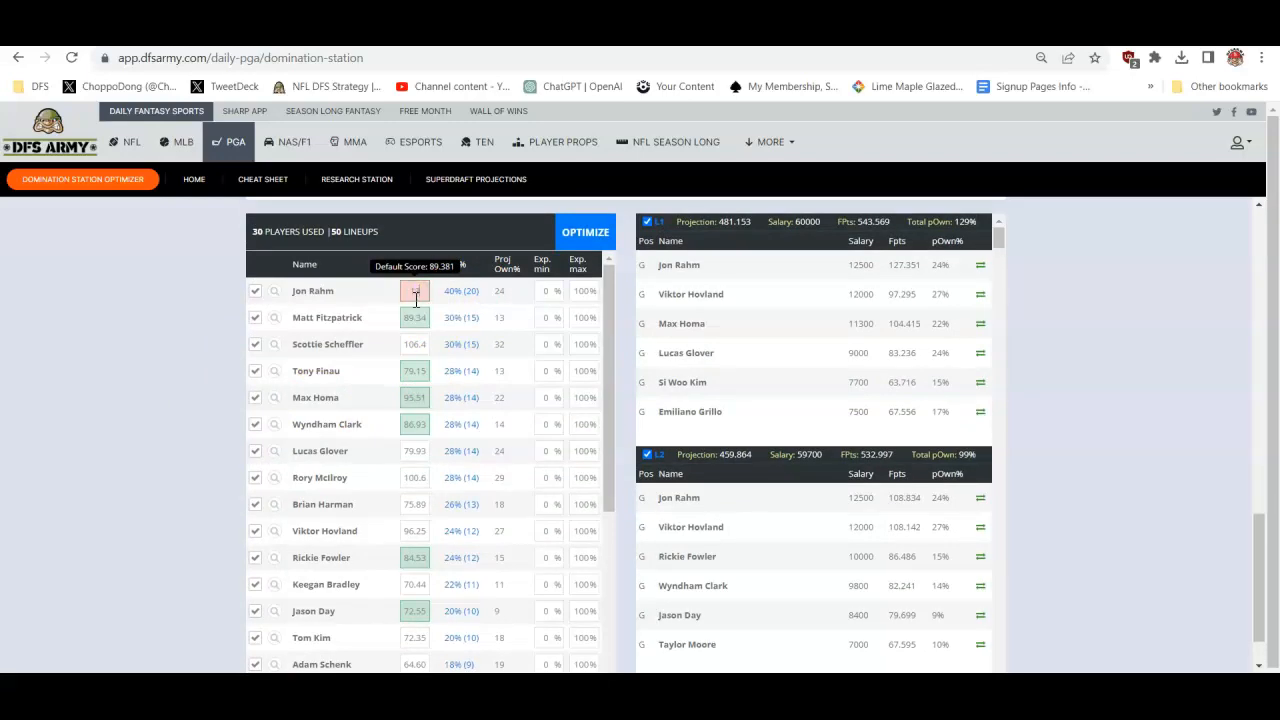
{"action": "left_click", "coordinate": [581, 224]}
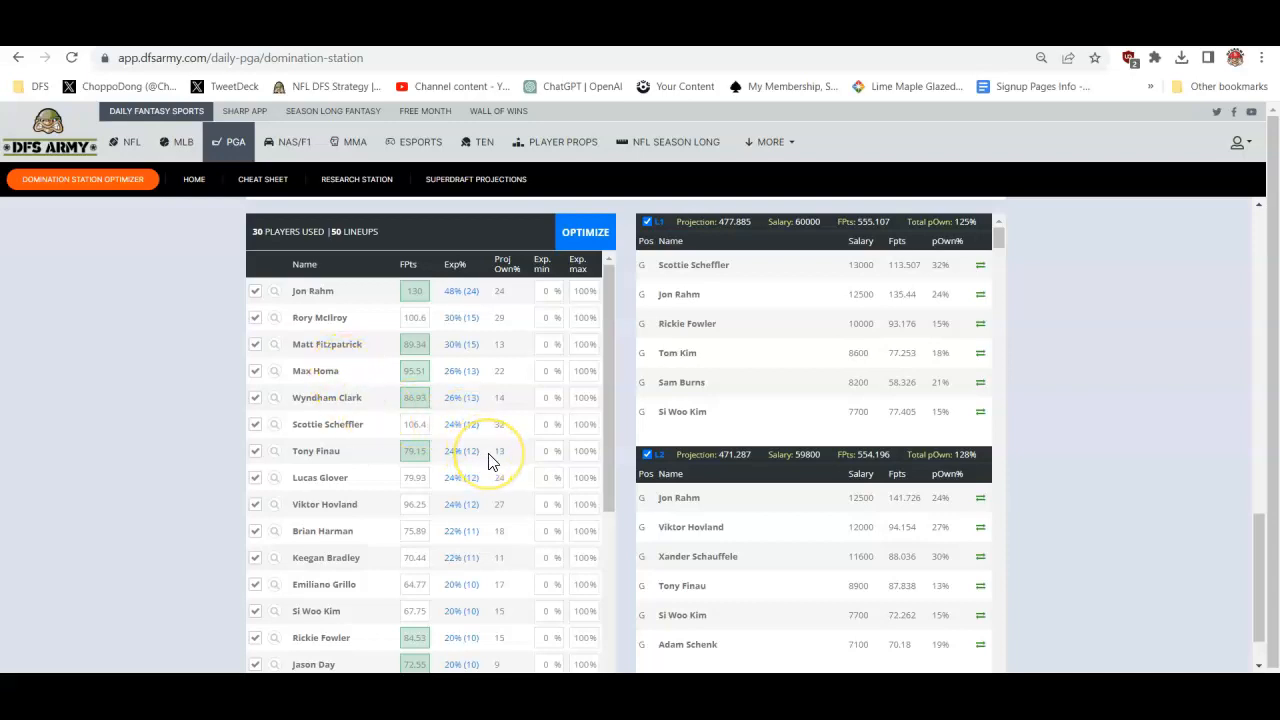
- Review the player exposures in the new lineups and sort the full player pool by projection
{"action": "scroll", "coordinate": [490, 460], "scroll_direction": "down", "scroll_amount": 3}
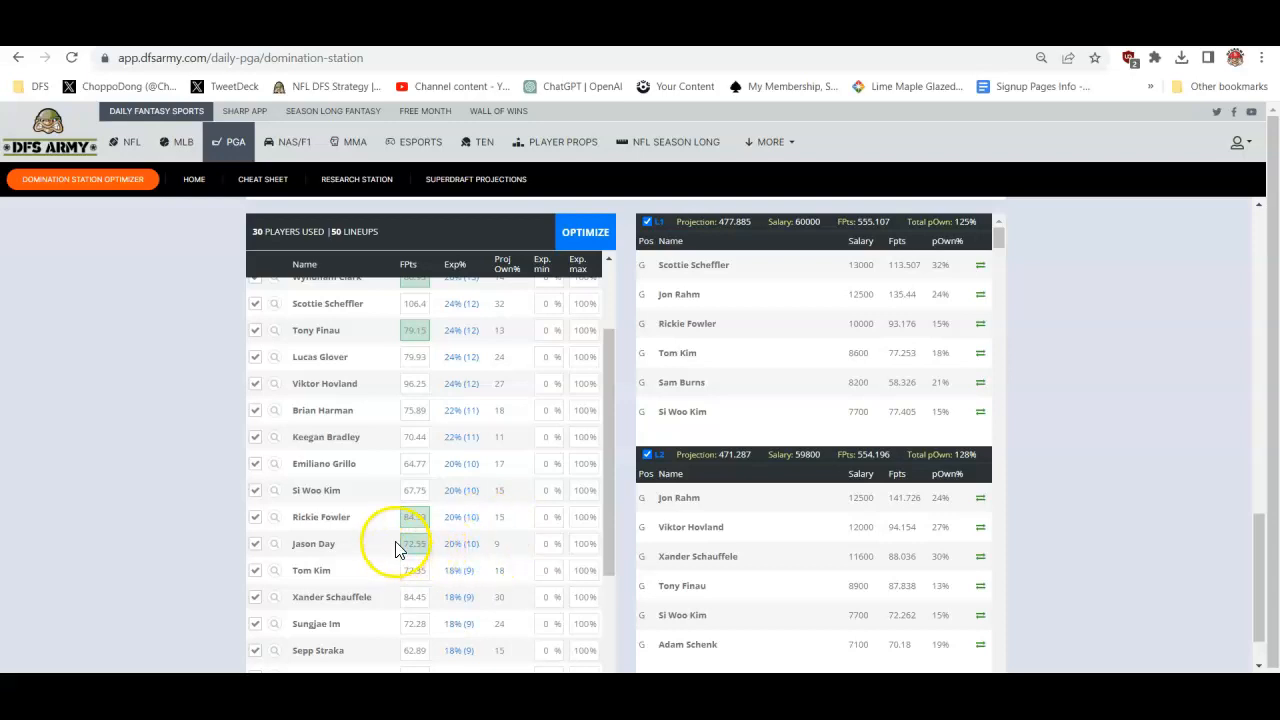
{"action": "scroll", "coordinate": [405, 515], "scroll_direction": "up", "scroll_amount": 1}
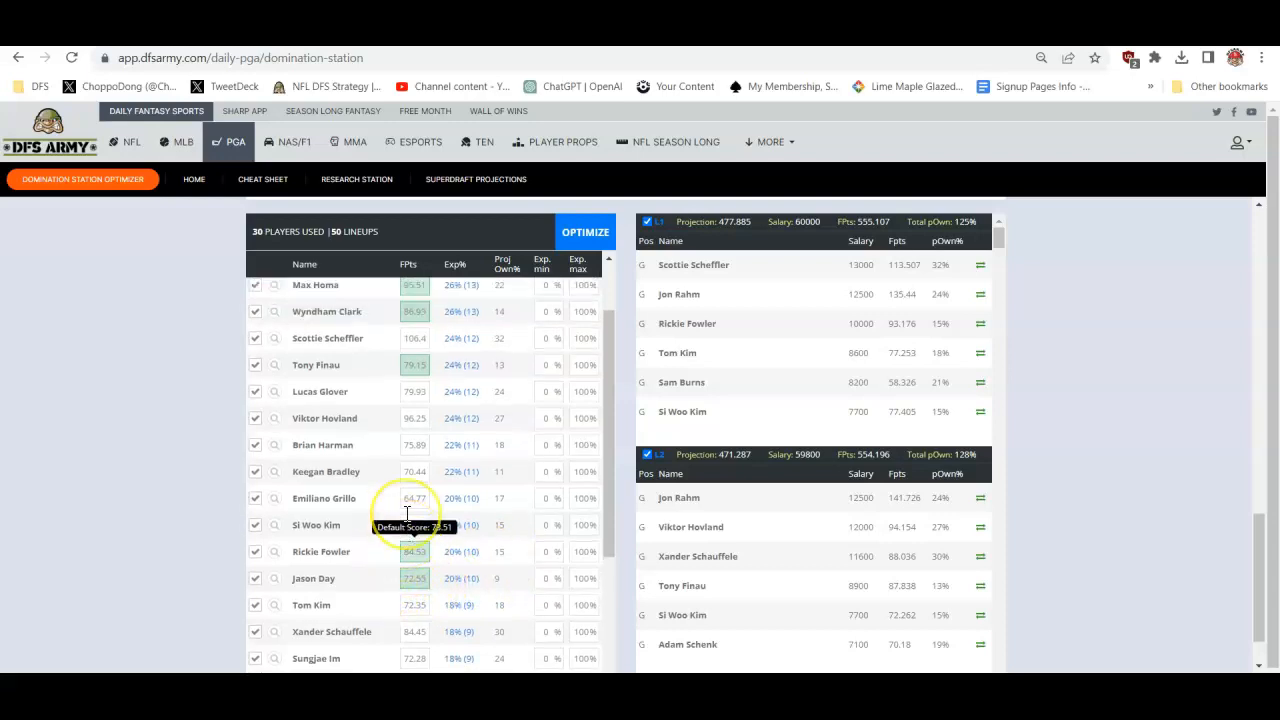
{"action": "scroll", "coordinate": [406, 514], "scroll_direction": "up", "scroll_amount": 3}
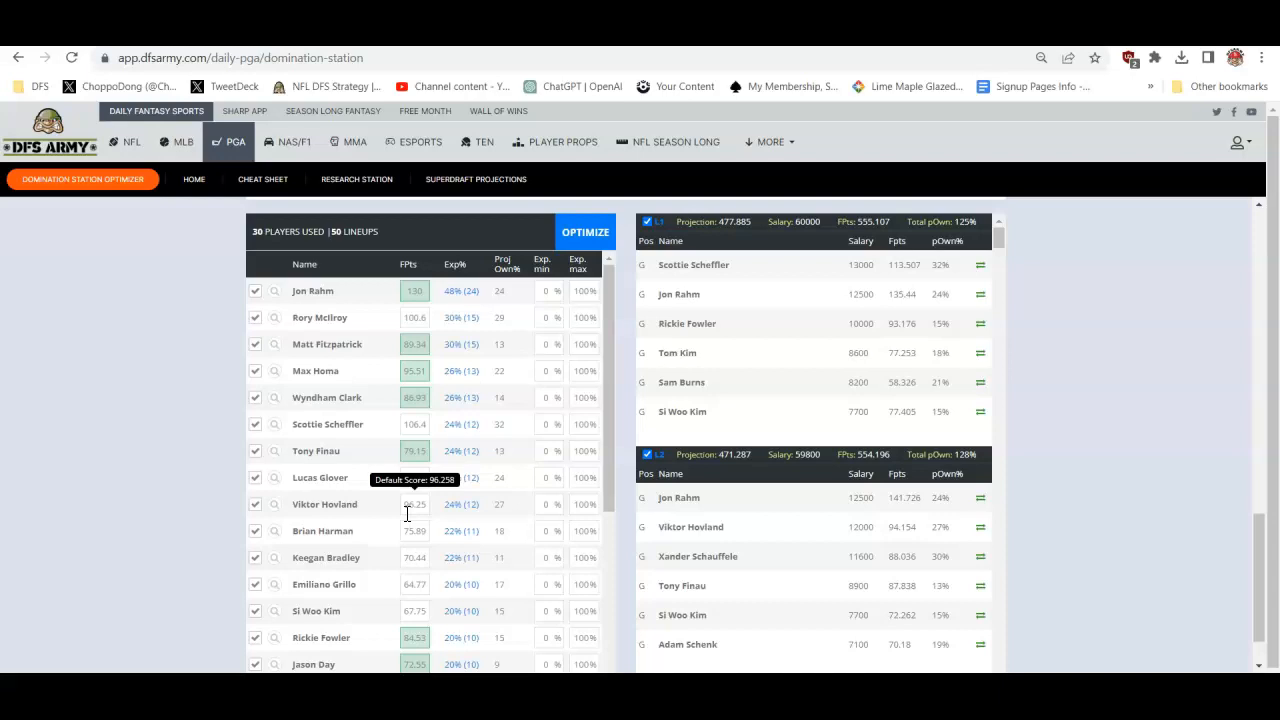
{"action": "scroll", "coordinate": [406, 514], "scroll_direction": "up", "scroll_amount": 10}
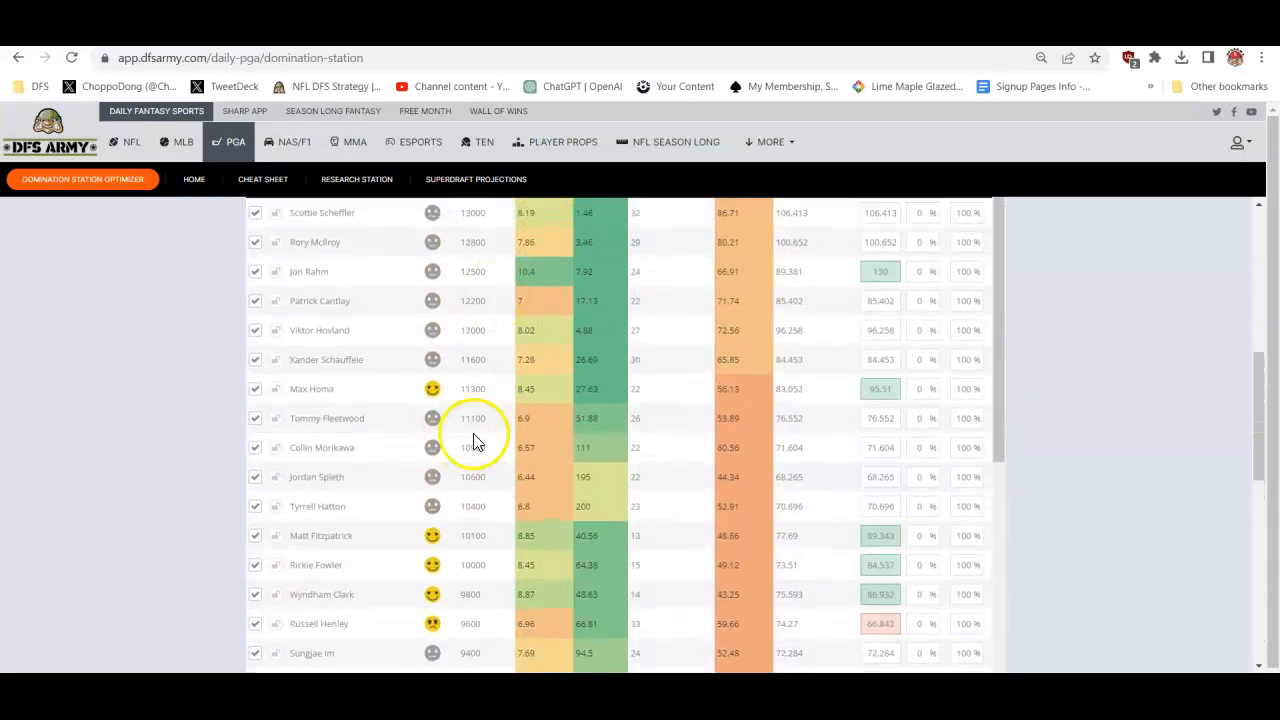
{"action": "scroll", "coordinate": [590, 432], "scroll_direction": "up", "scroll_amount": 1}
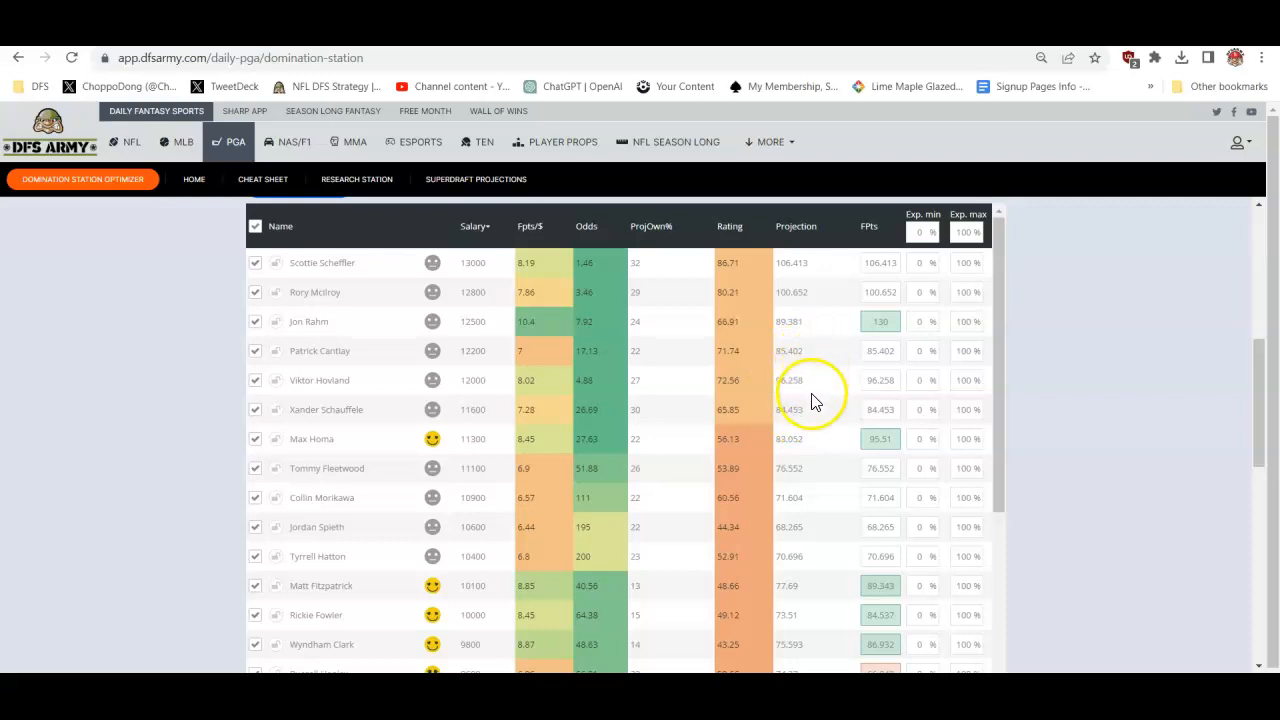
{"action": "left_click", "coordinate": [790, 230]}
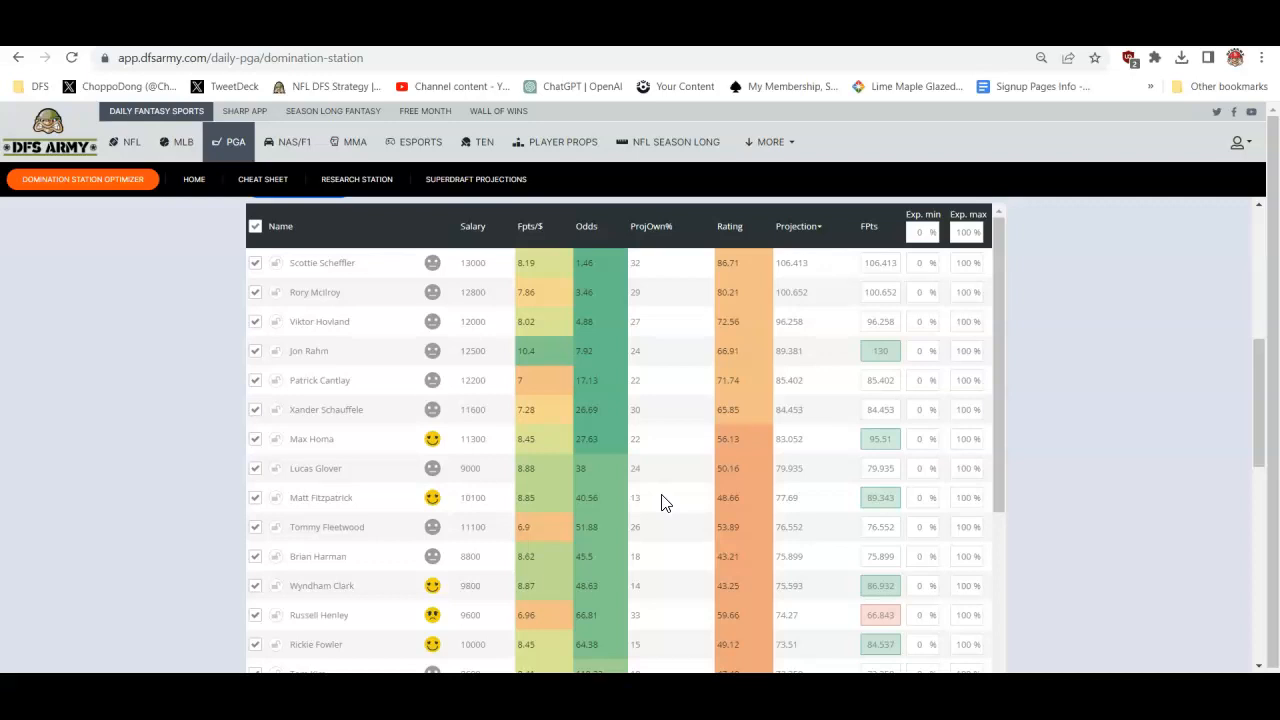
- Open the bookmarked DFS Diversification Strategy article and skim its advice on playing more lineups
{"action": "left_click", "coordinate": [1211, 82]}
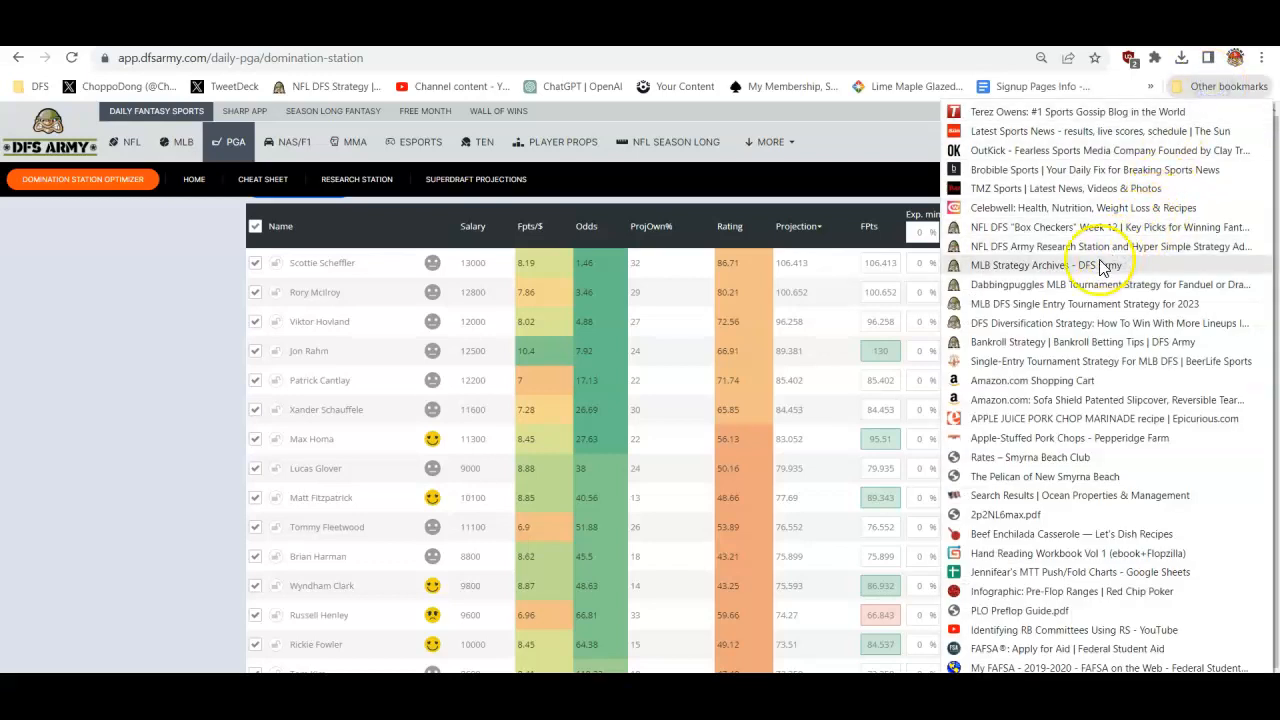
{"action": "left_click", "coordinate": [1049, 323]}
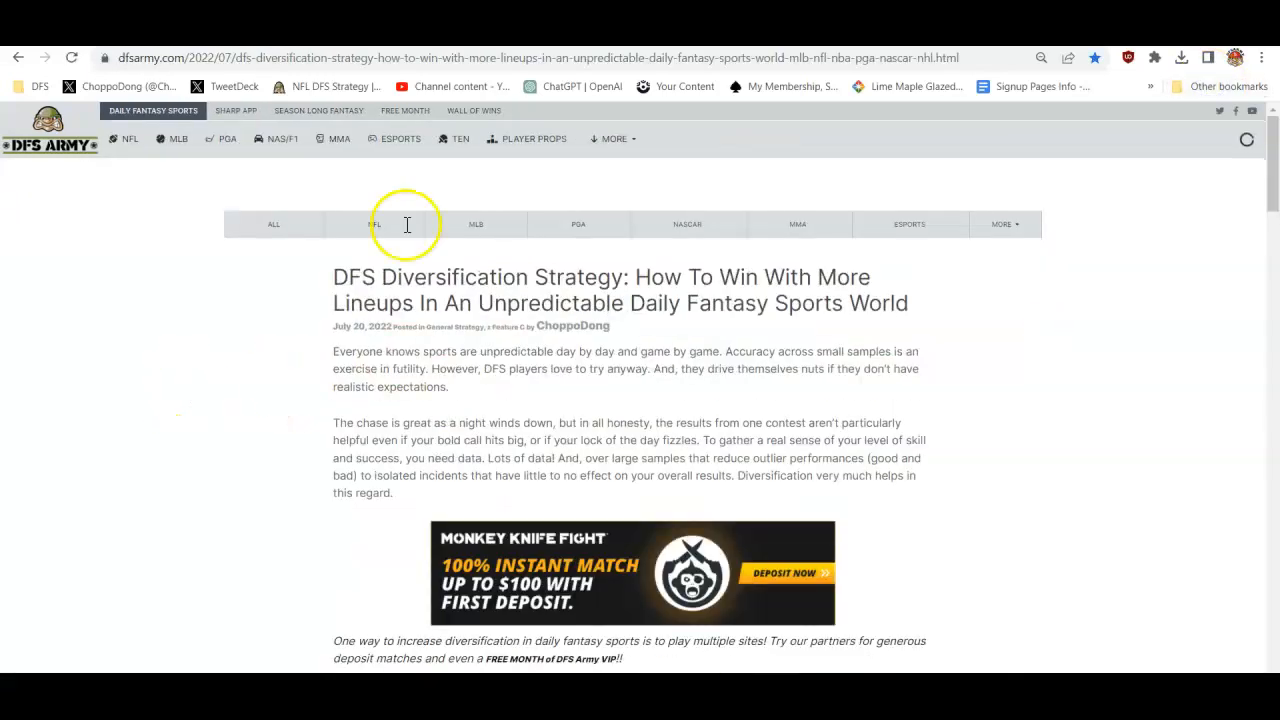
{"action": "left_click", "coordinate": [363, 57]}
{"action": "left_click", "coordinate": [231, 379]}
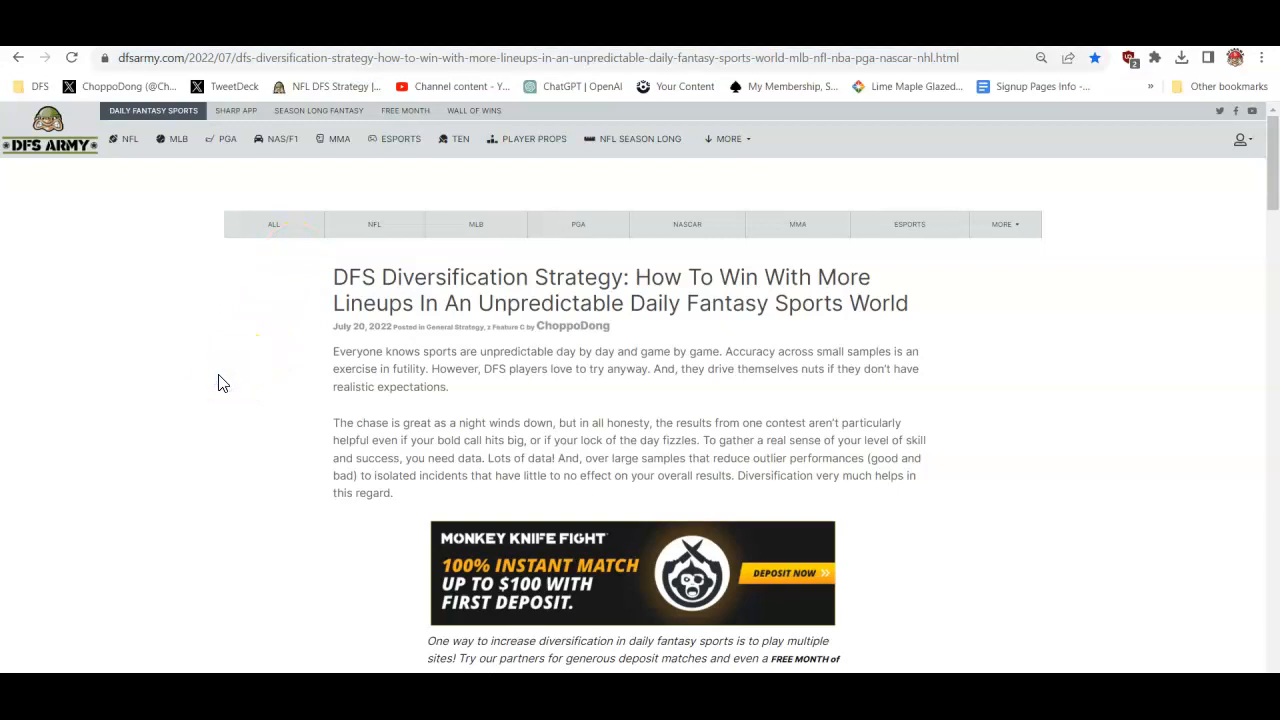
{"action": "scroll", "coordinate": [222, 383], "scroll_direction": "down", "scroll_amount": 13}
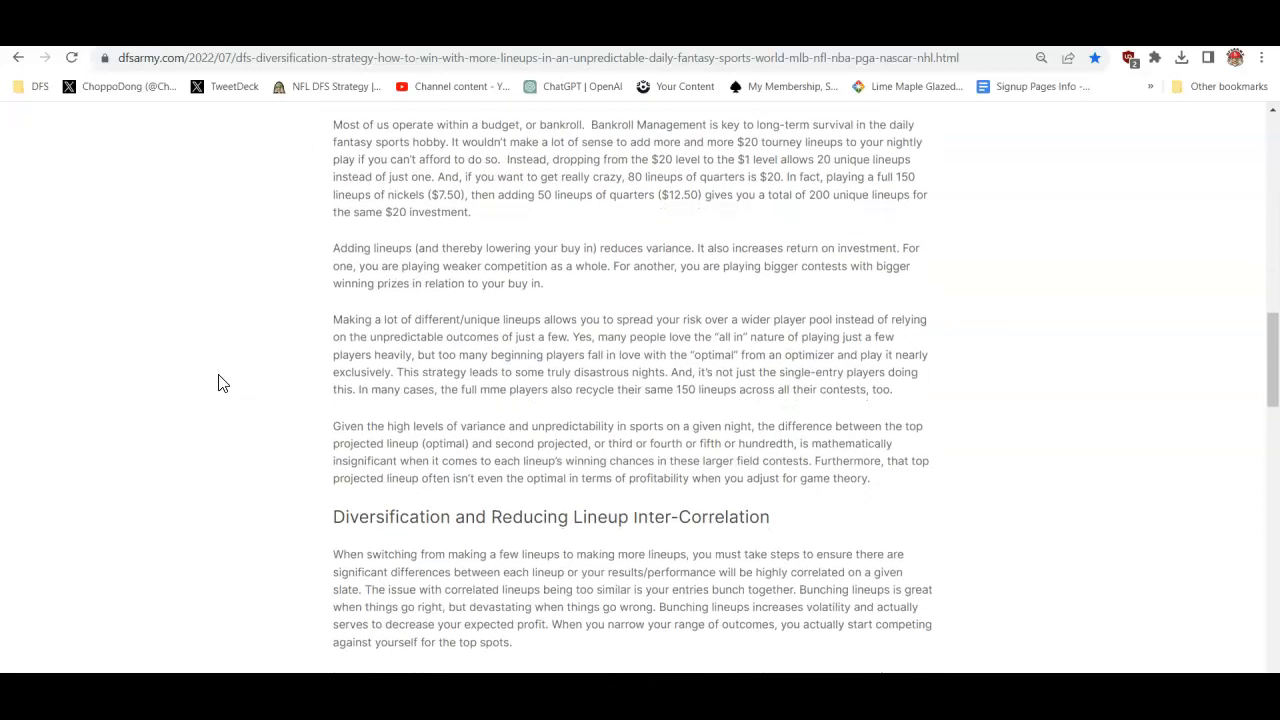
{"action": "scroll", "coordinate": [222, 383], "scroll_direction": "up", "scroll_amount": 15}
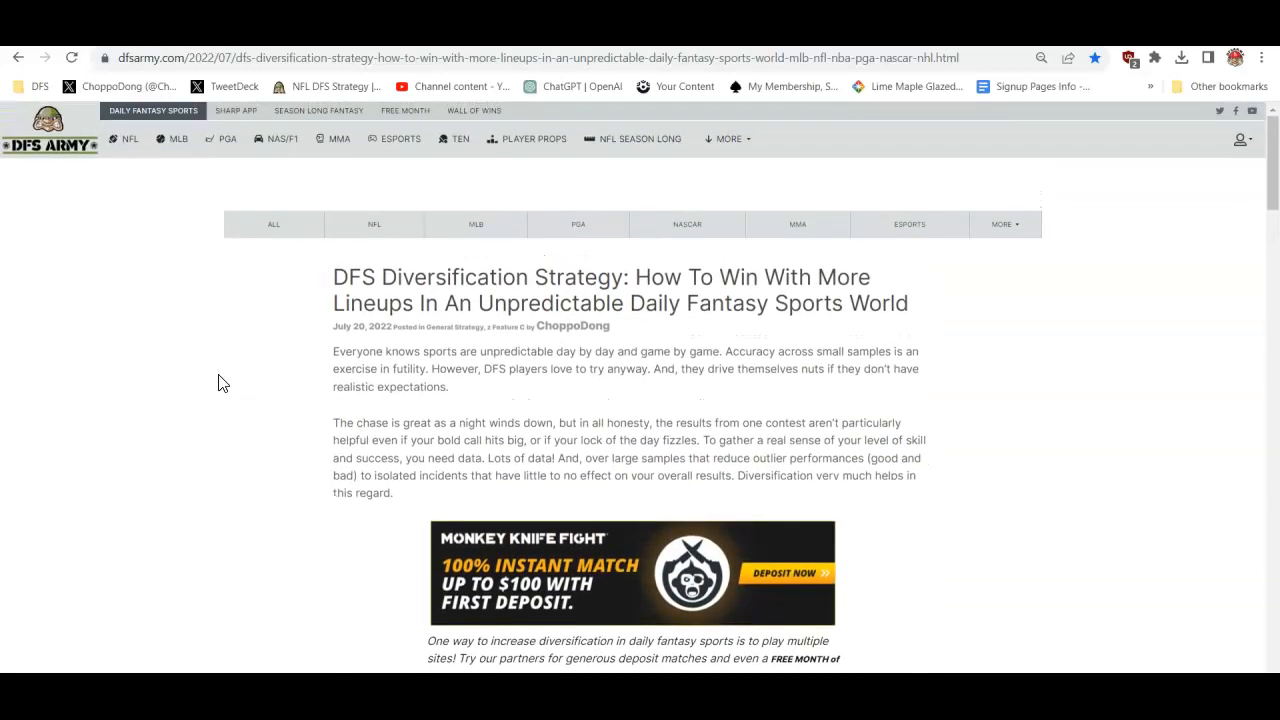